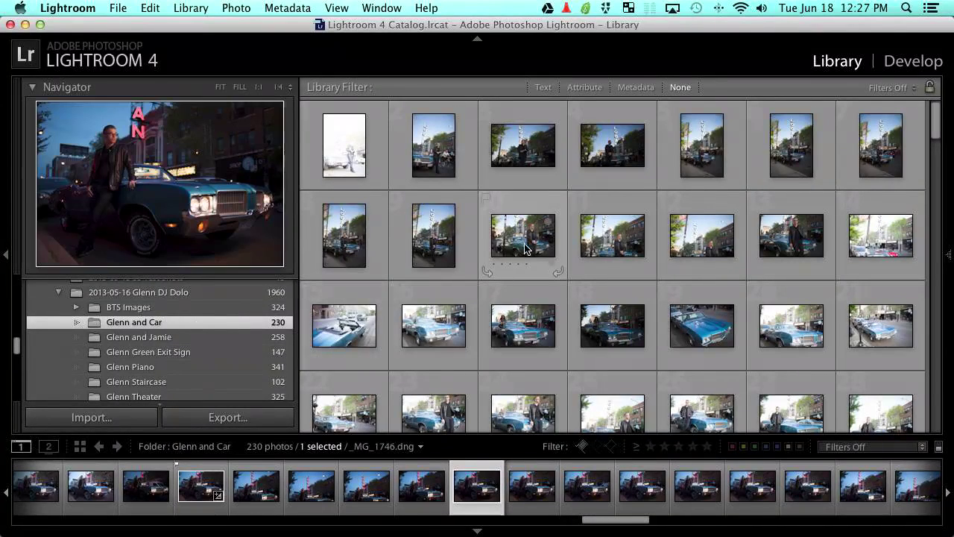
# Open _MG_1598.dng in Loupe view with the info overlay showing shutter speed, aperture, ISO and lens.
pyautogui.doubleClick(431, 138)
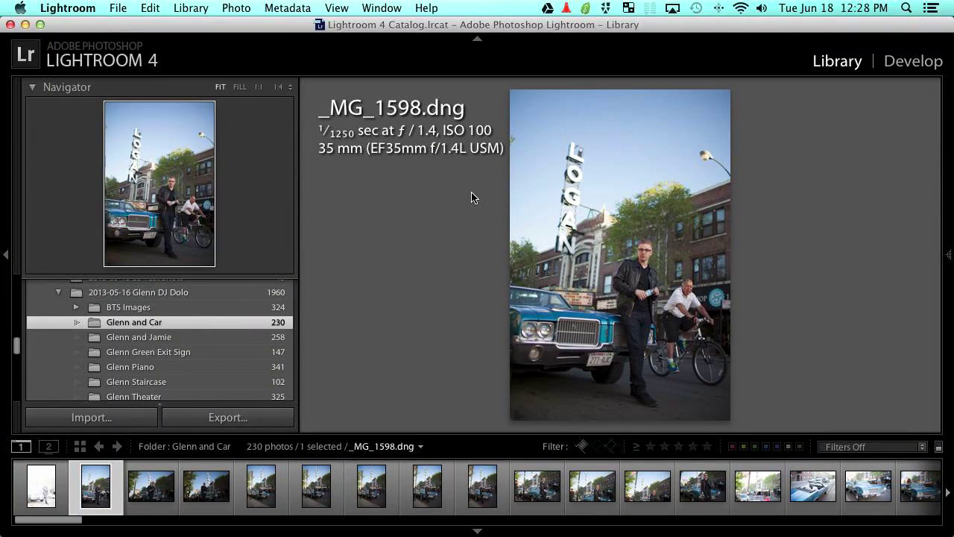
pyautogui.press('i')
pyautogui.press('i')
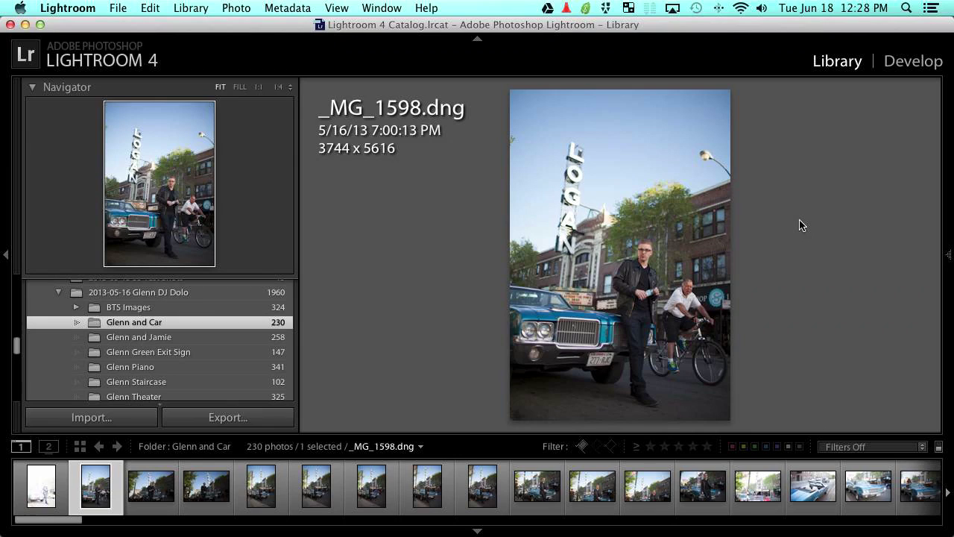
pyautogui.press('i')
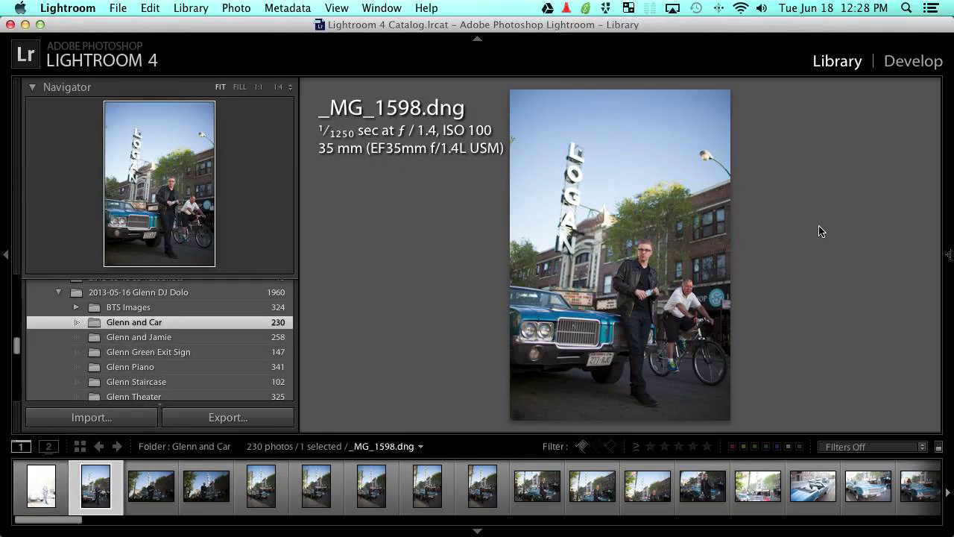
# Browse forward from _MG_1598.dng to _MG_1603.dng, reviewing each frame's exposure settings.
pyautogui.press('Right')
pyautogui.press('Right')
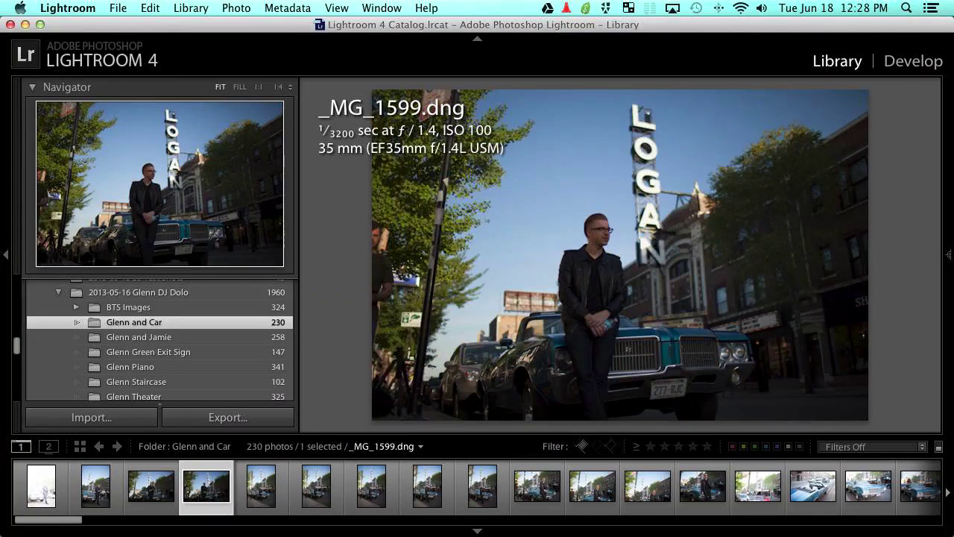
pyautogui.press('Right')
pyautogui.press('Right')
pyautogui.press('Right')
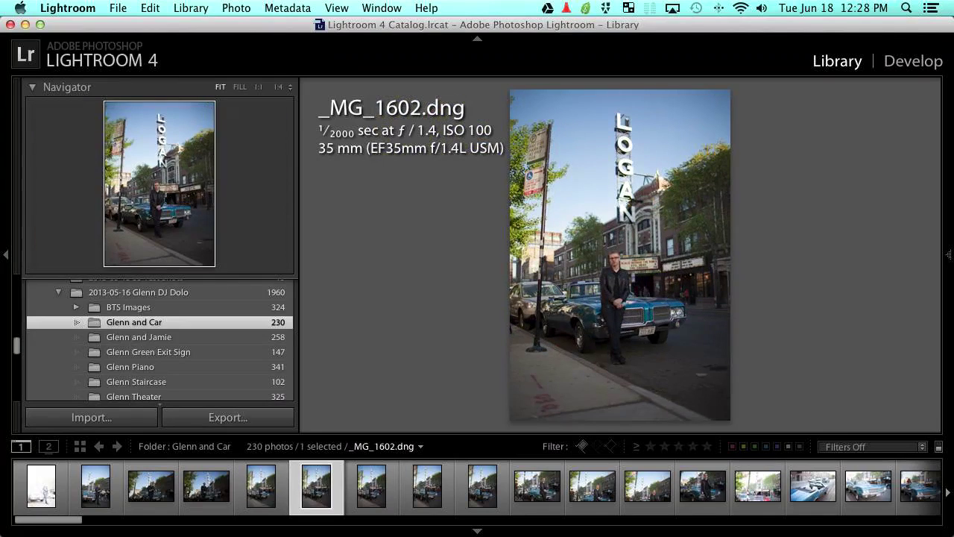
pyautogui.press('Right')
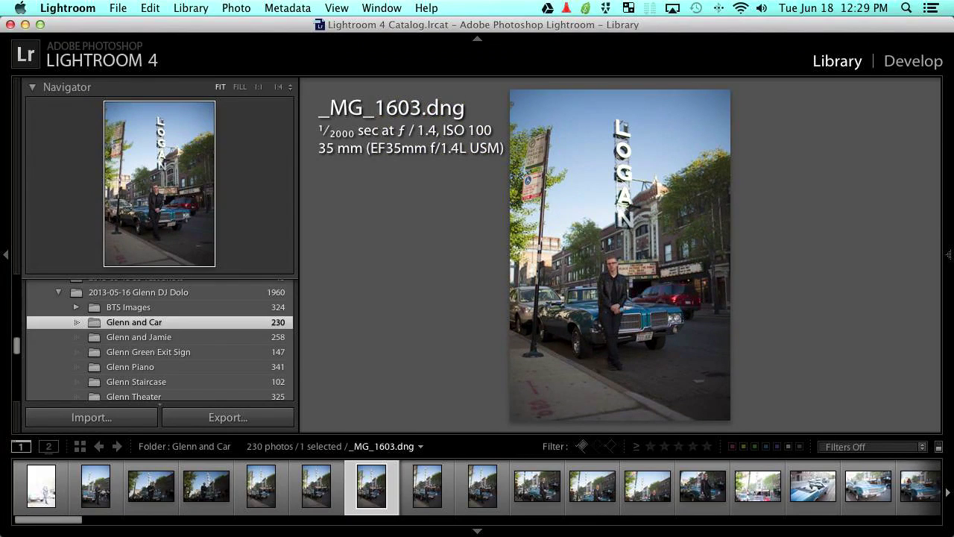
# Browse forward to _MG_1609.dng and inspect the neon sign behind the man at close zoom, returning to the fitted view.
pyautogui.press('Right')
pyautogui.press('Right')
pyautogui.press('Right')
pyautogui.press('Right')
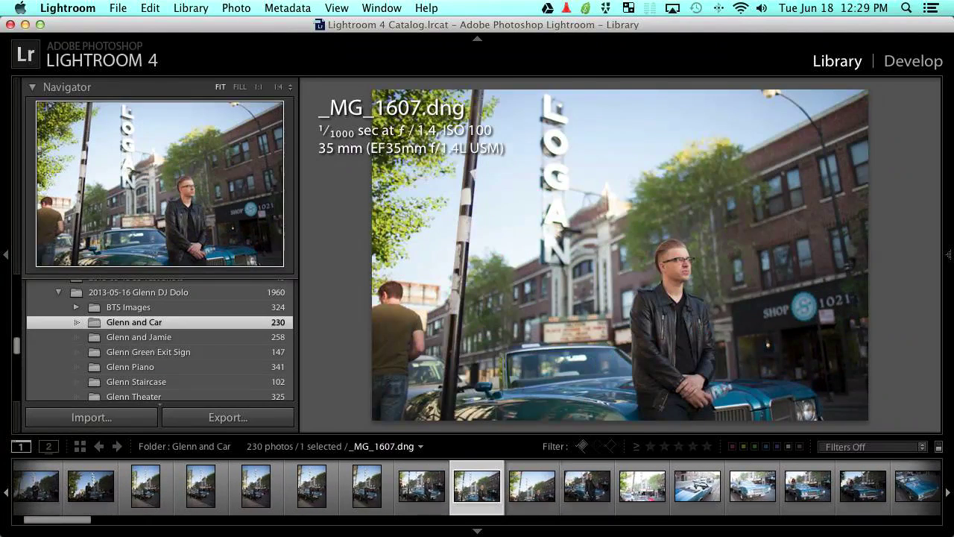
pyautogui.press('Right')
pyautogui.press('Right')
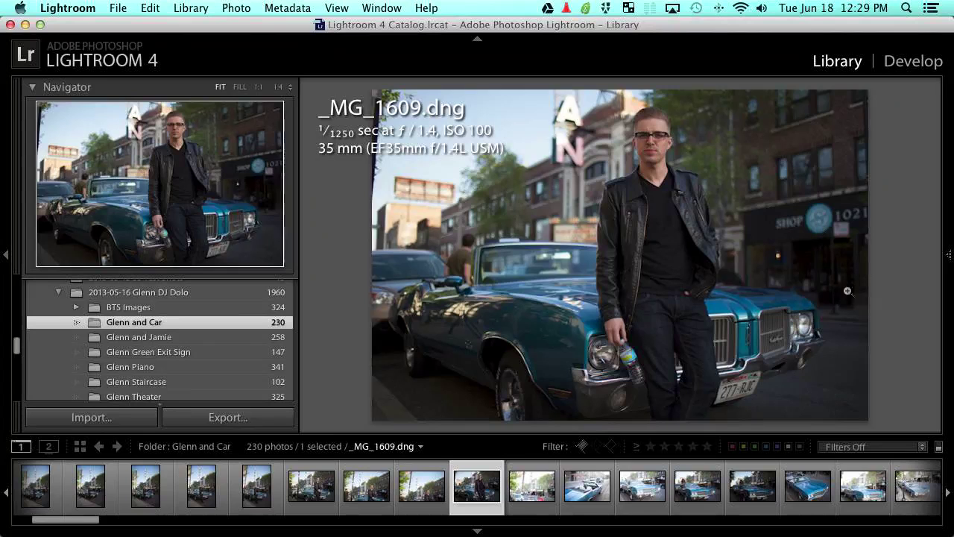
pyautogui.click(579, 160)
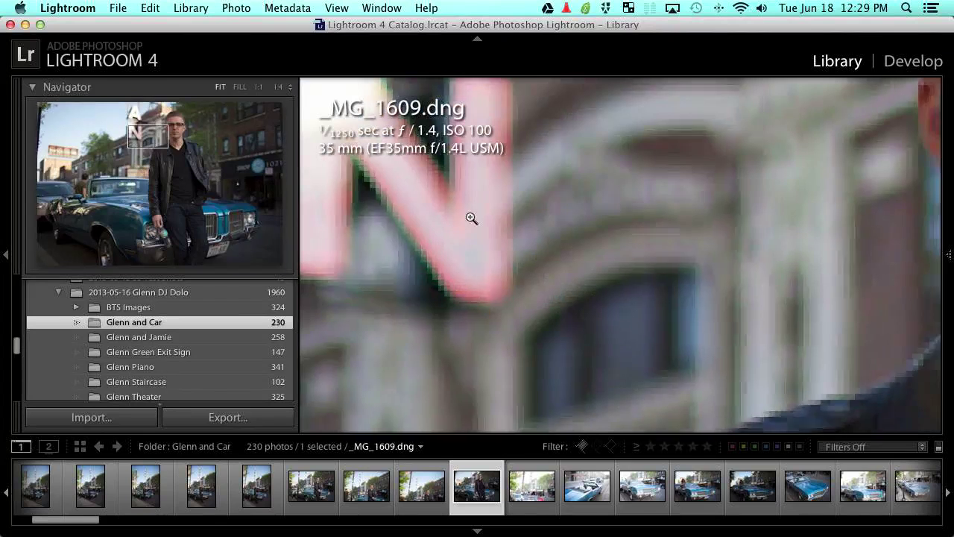
pyautogui.click(469, 216)
# Review the street and car shots from _MG_1610.dng to _MG_1615.dng with their exposure settings.
pyautogui.press('Right')
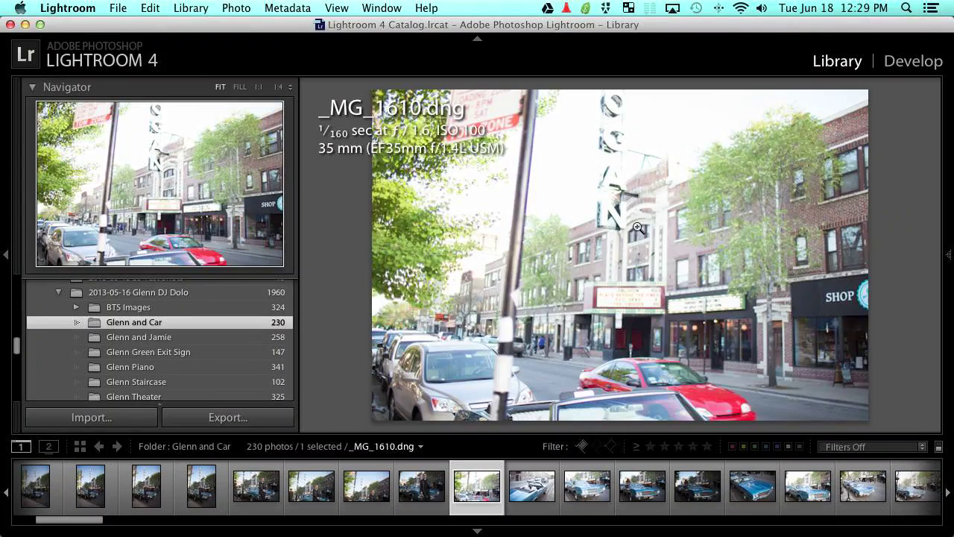
pyautogui.press('Right')
pyautogui.press('Left')
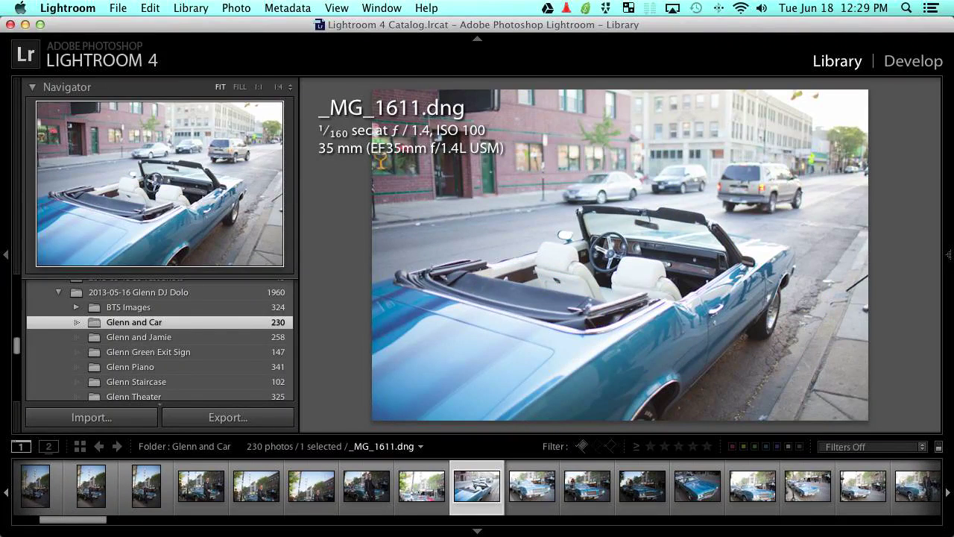
pyautogui.press('Right')
pyautogui.press('Right')
pyautogui.press('Right')
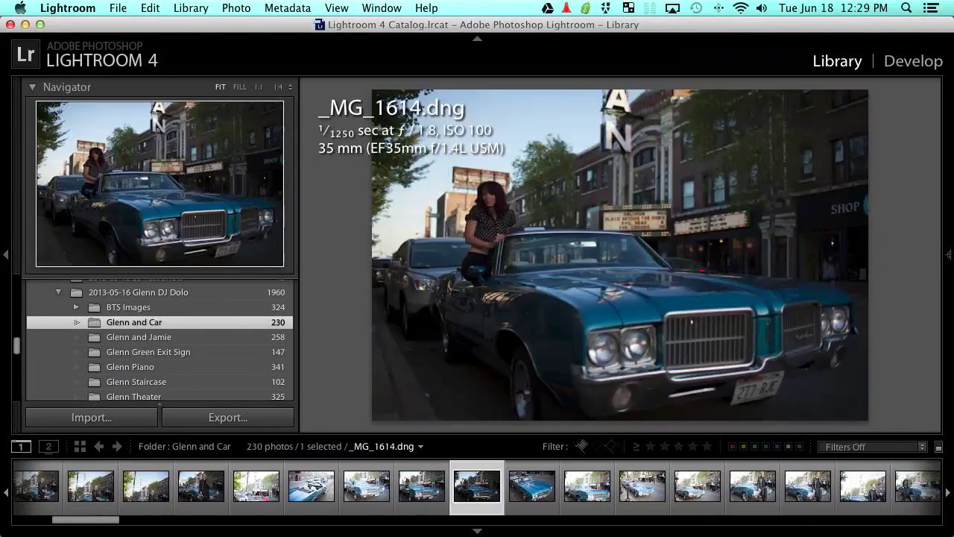
pyautogui.press('Right')
pyautogui.press('Right')
pyautogui.press('Left')
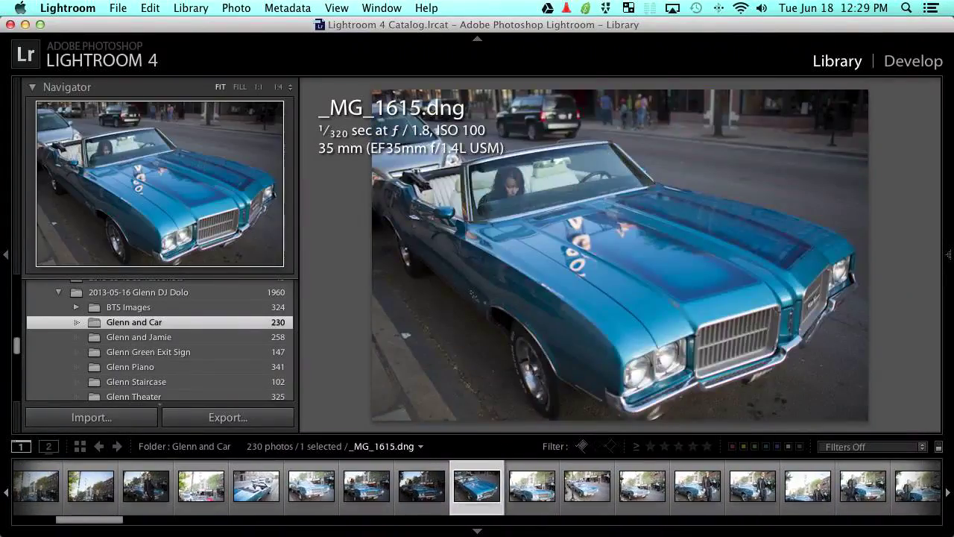
# Review the posed shots beside the car up to _MG_1627.dng, checking how exposure changes between frames.
pyautogui.press('Right')
pyautogui.press('Right')
pyautogui.press('Right')
pyautogui.press('Right')
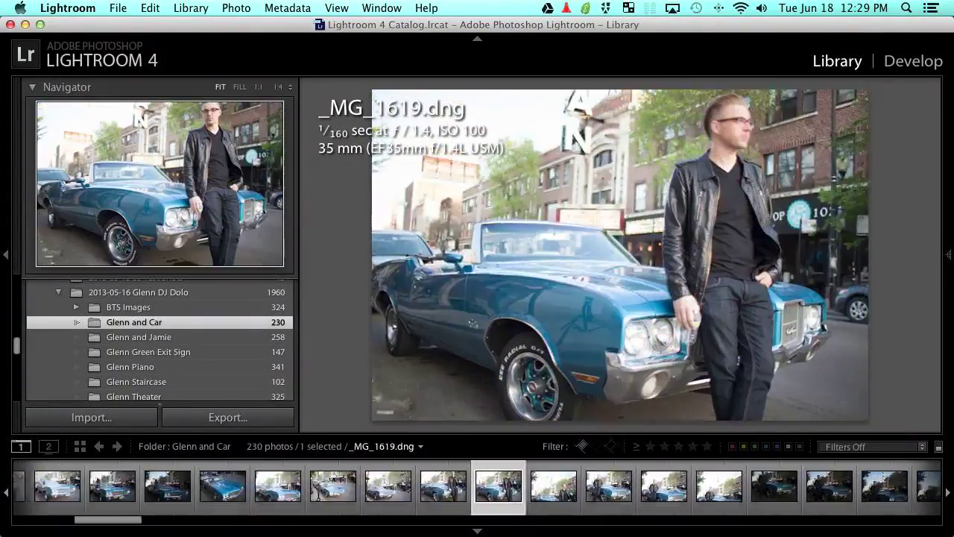
pyautogui.press('Right')
pyautogui.press('Right')
pyautogui.press('Right')
pyautogui.press('Right')
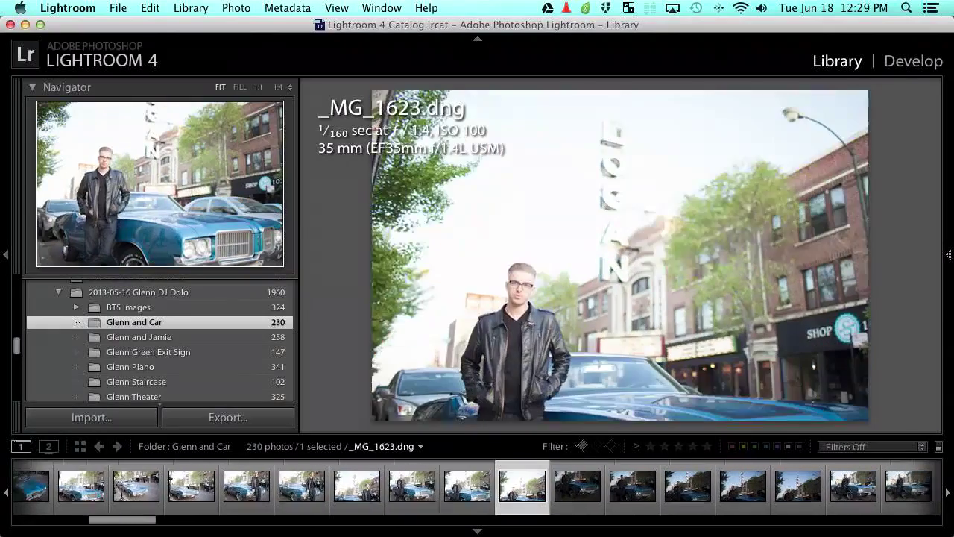
pyautogui.press('Right')
pyautogui.press('Right')
pyautogui.press('Right')
pyautogui.press('Right')
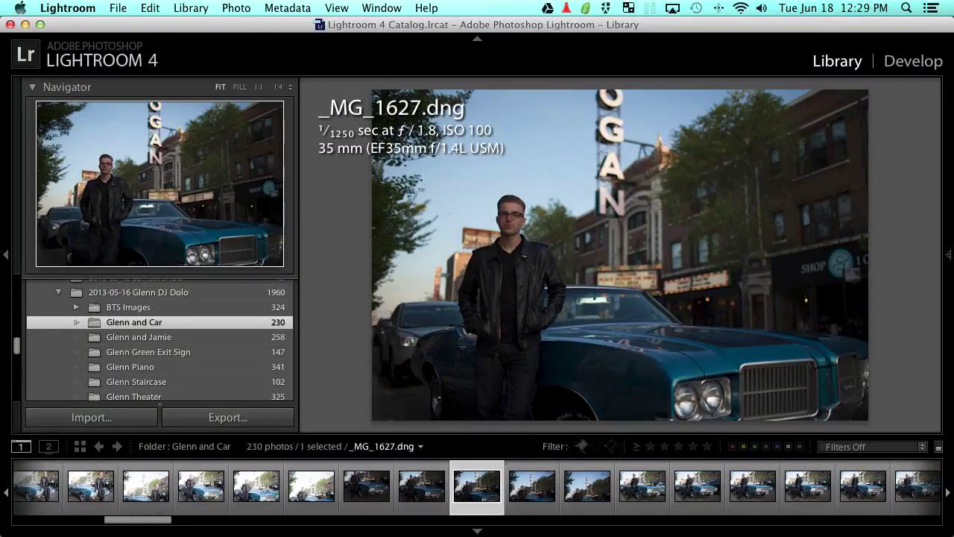
# Compare the dark ambient exposure _MG_1626.dng with its neighbouring frames and return to it.
pyautogui.press('Left')
pyautogui.press('Left')
pyautogui.press('Right')
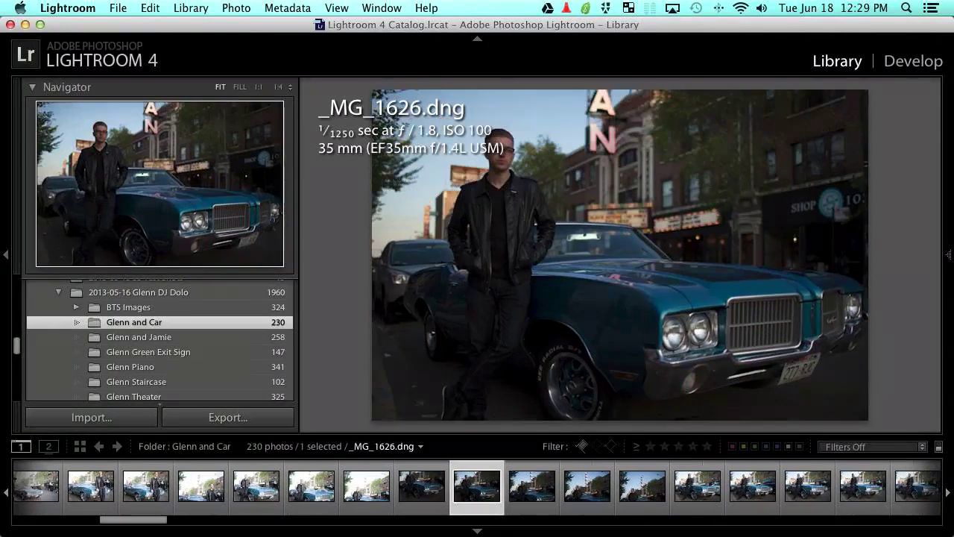
pyautogui.press('Right')
pyautogui.press('Left')
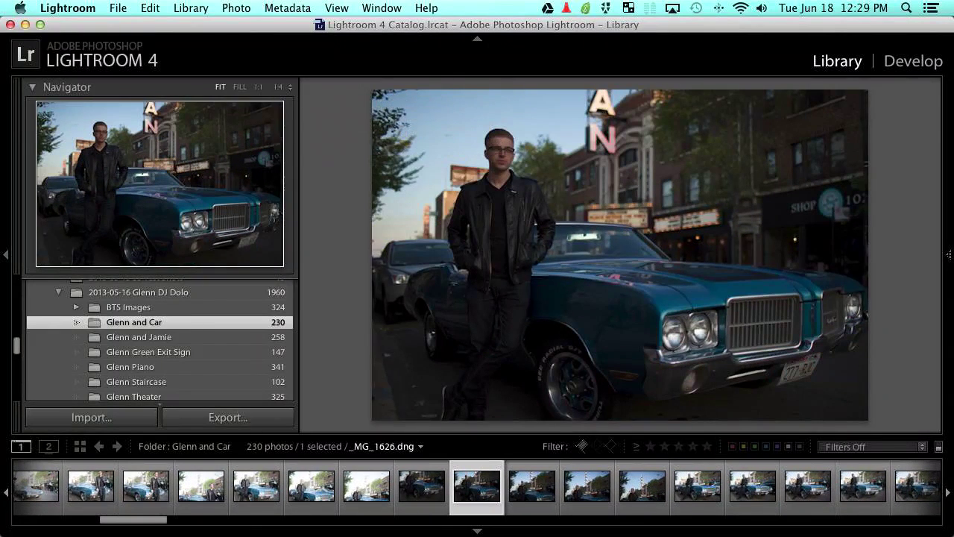
# Switch the info overlay to capture date and image dimensions, and advance to _MG_1627.dng.
pyautogui.press('i')
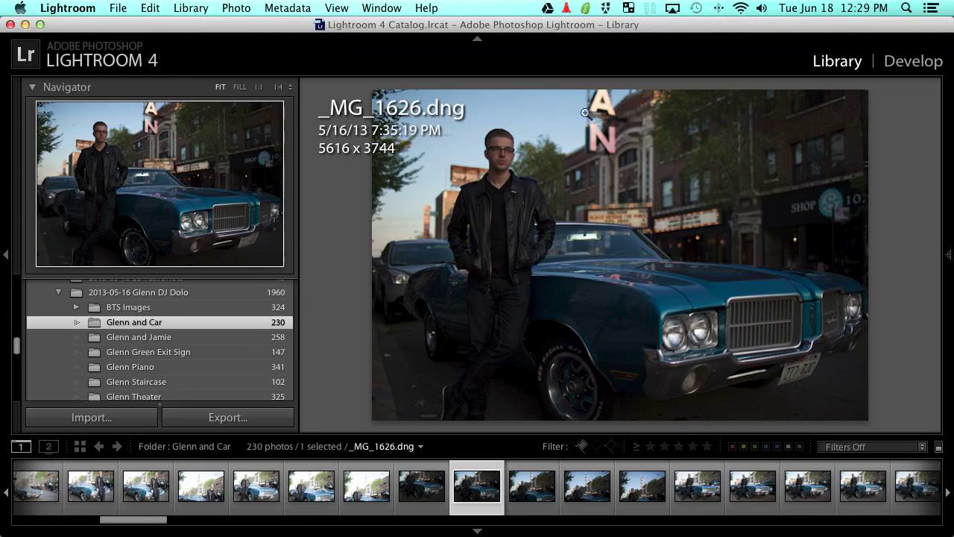
pyautogui.press('Right')
pyautogui.press('Right')
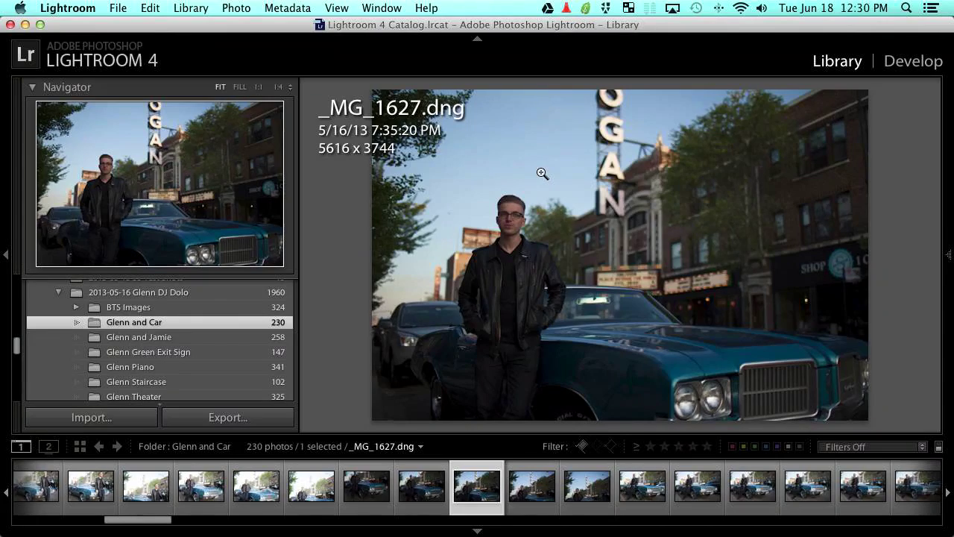
# Browse forward from _MG_1627.dng to _MG_1636.dng, reviewing the capture times of the posed shots.
pyautogui.press('Right')
pyautogui.press('Right')
pyautogui.press('Right')
pyautogui.press('Right')
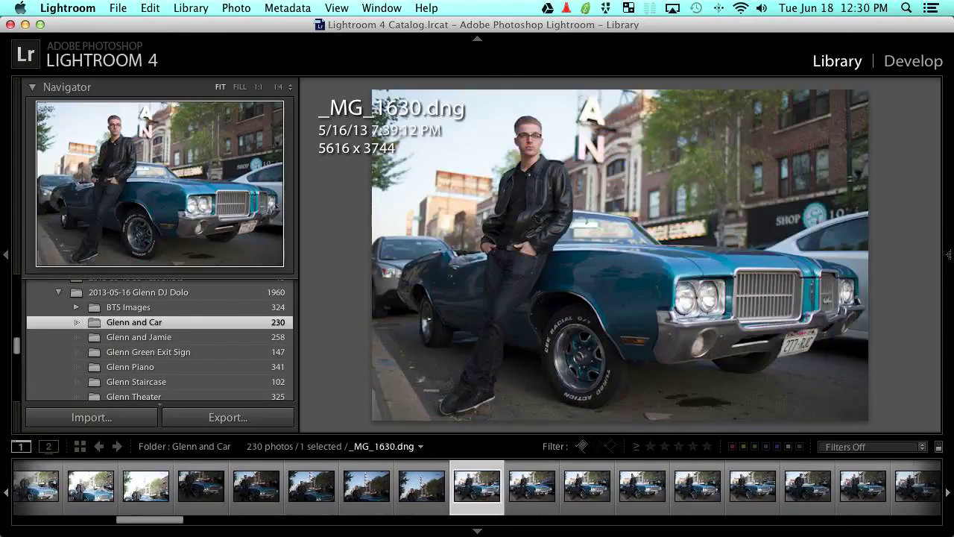
pyautogui.press('Right')
pyautogui.press('Right')
pyautogui.press('Right')
pyautogui.press('Right')
pyautogui.press('Right')
pyautogui.press('Right')
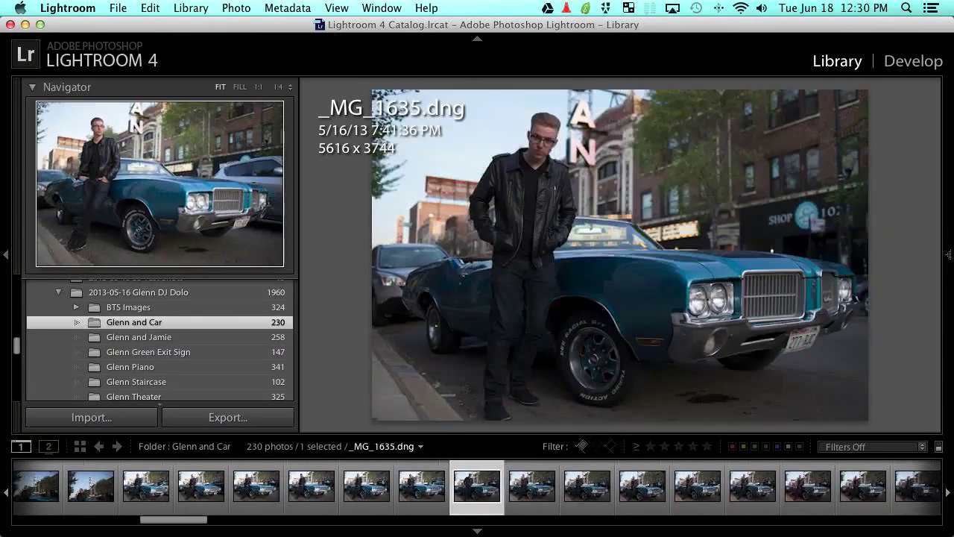
# Compare the lighting and capture times of _MG_1635.dng and _MG_1636.dng, and advance to _MG_1637.dng.
pyautogui.press('Left')
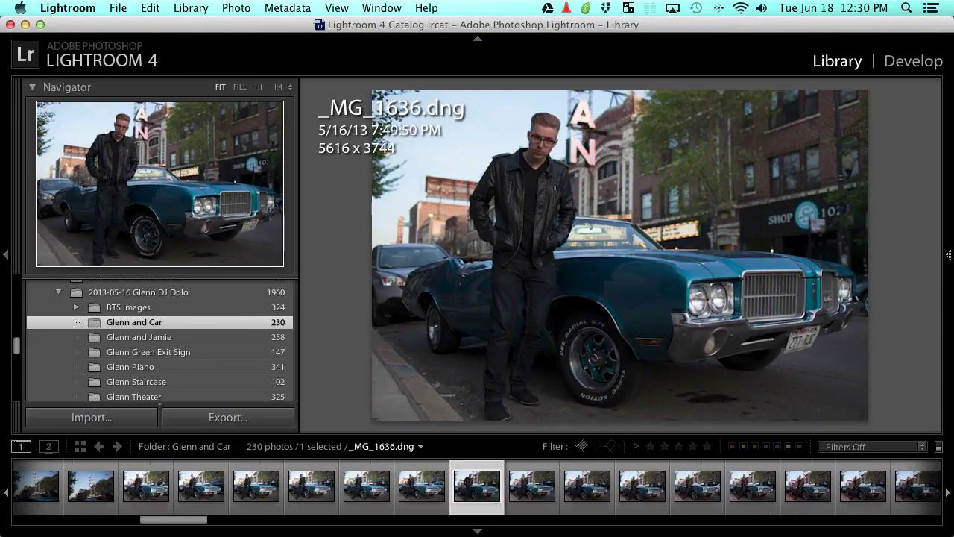
pyautogui.press('Left')
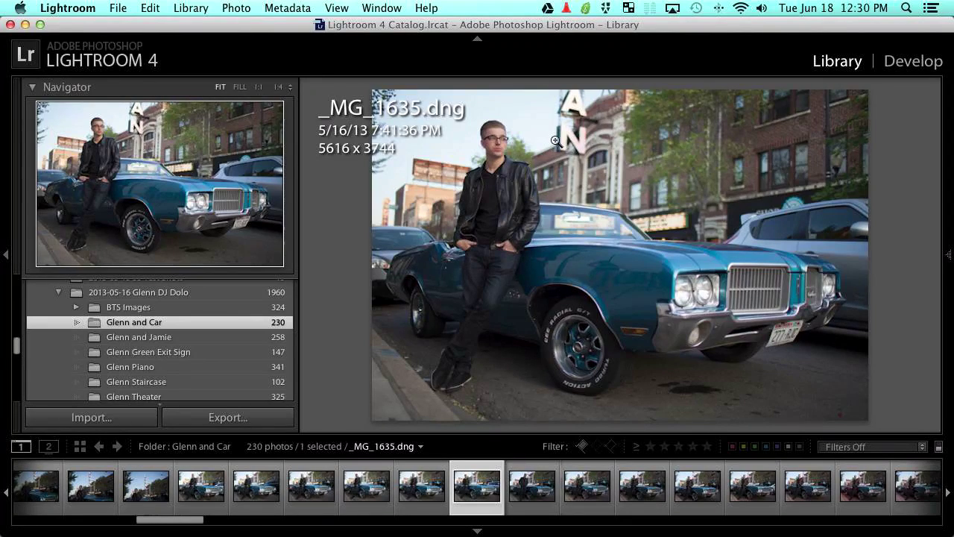
pyautogui.press('Right')
pyautogui.press('Right')
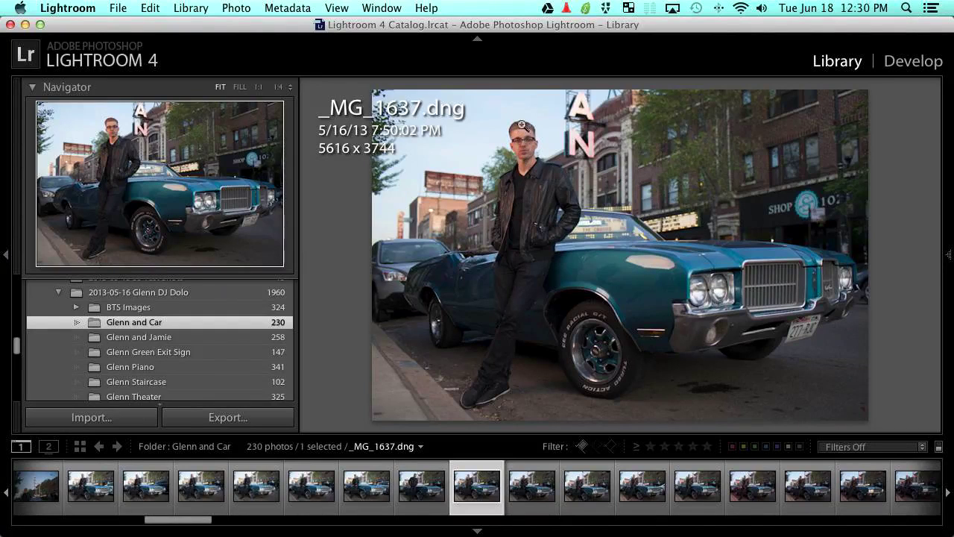
# Compare _MG_1638.dng and _MG_1639.dng repeatedly, examining the difference in lighting on the man and the car.
pyautogui.press('Right')
pyautogui.press('Right')
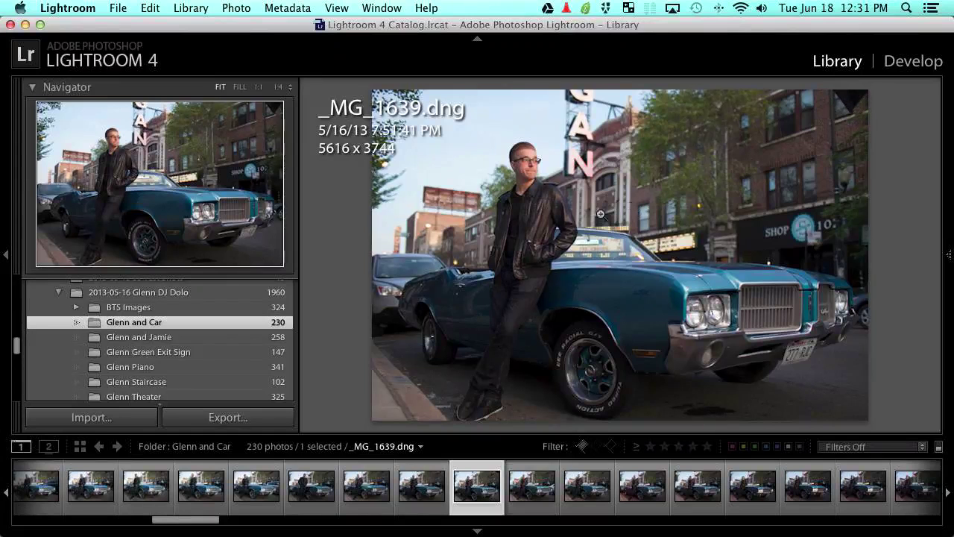
pyautogui.press('Right')
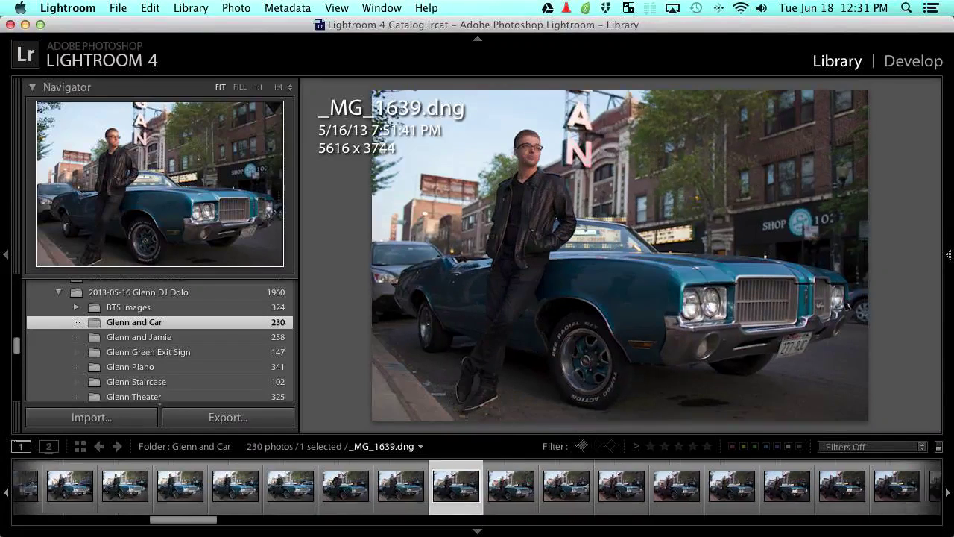
pyautogui.press('Left')
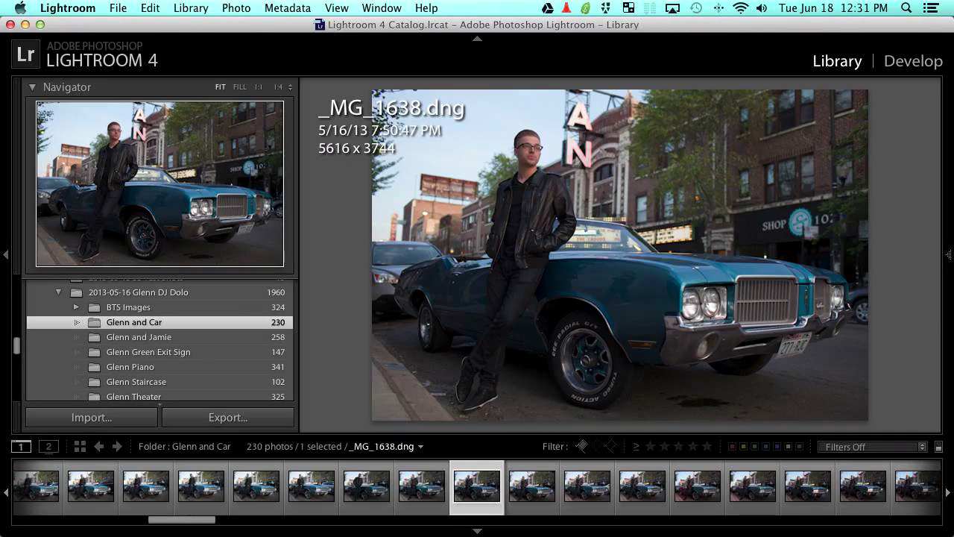
pyautogui.press('Right')
pyautogui.press('Left')
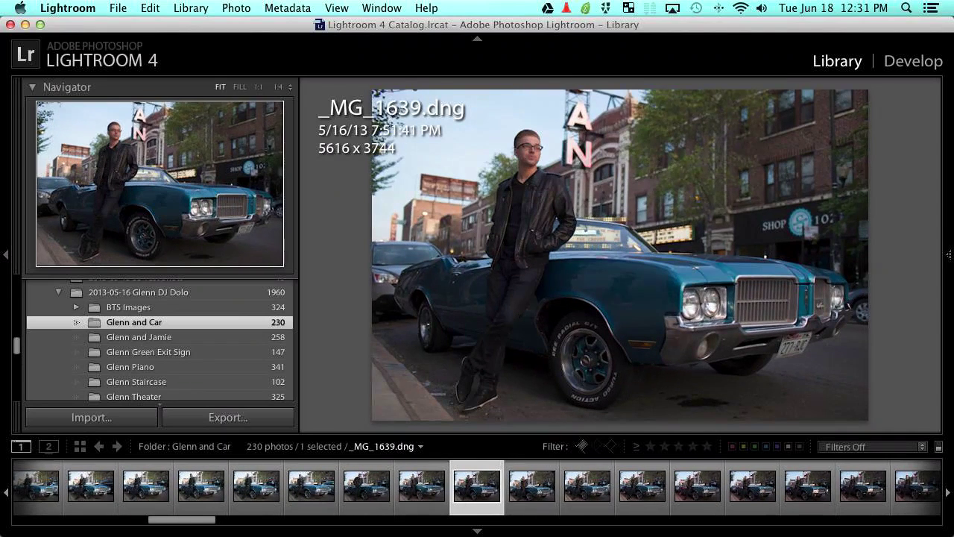
pyautogui.press('Right')
pyautogui.press('Left')
pyautogui.press('Right')
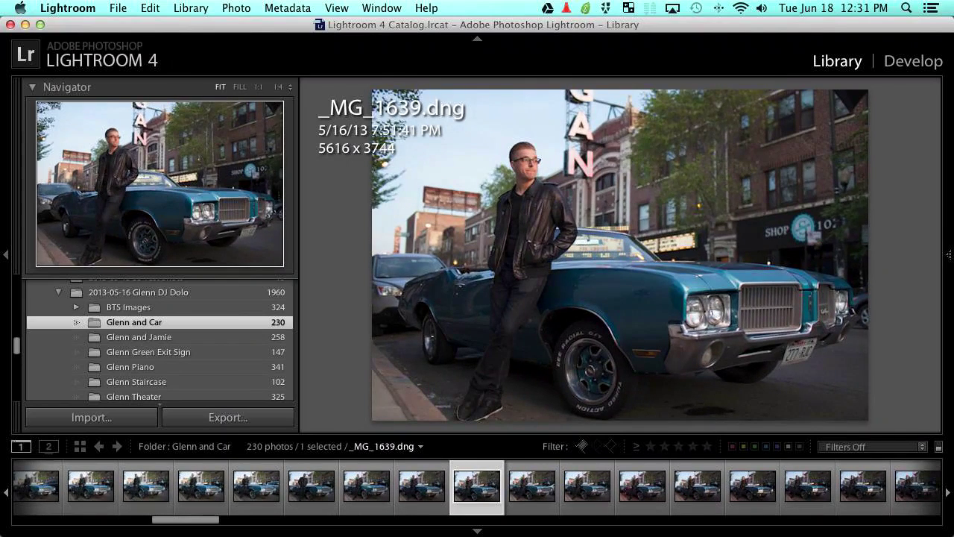
pyautogui.press('Left')
pyautogui.press('Right')
# Compare _MG_1640.dng with _MG_1641.dng, and advance to _MG_1642.dng to view the rear of the car.
pyautogui.press('Right')
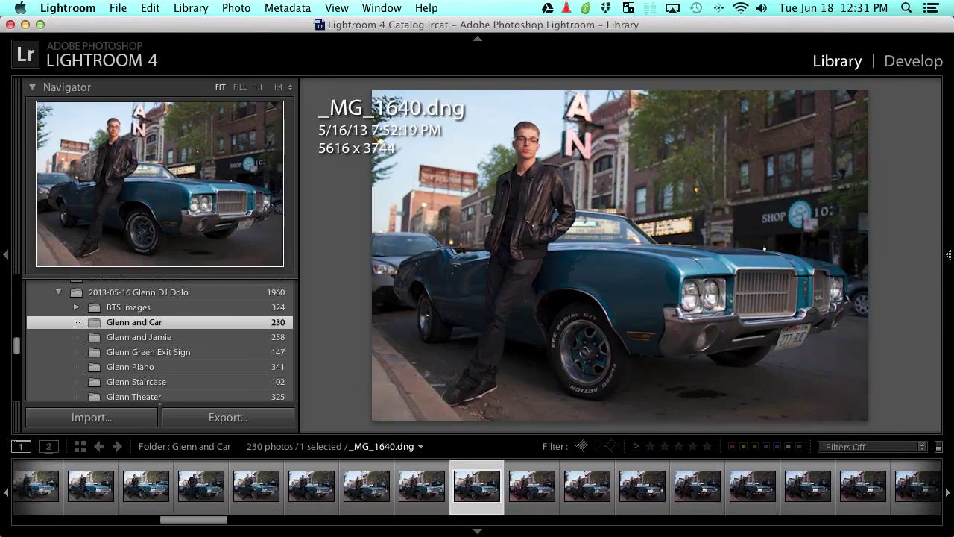
pyautogui.press('Right')
pyautogui.press('Left')
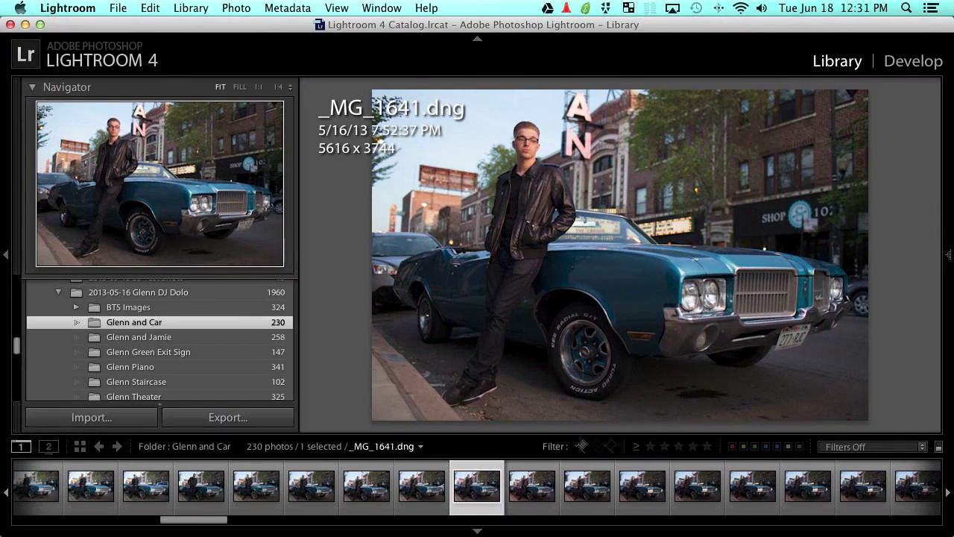
pyautogui.press('Right')
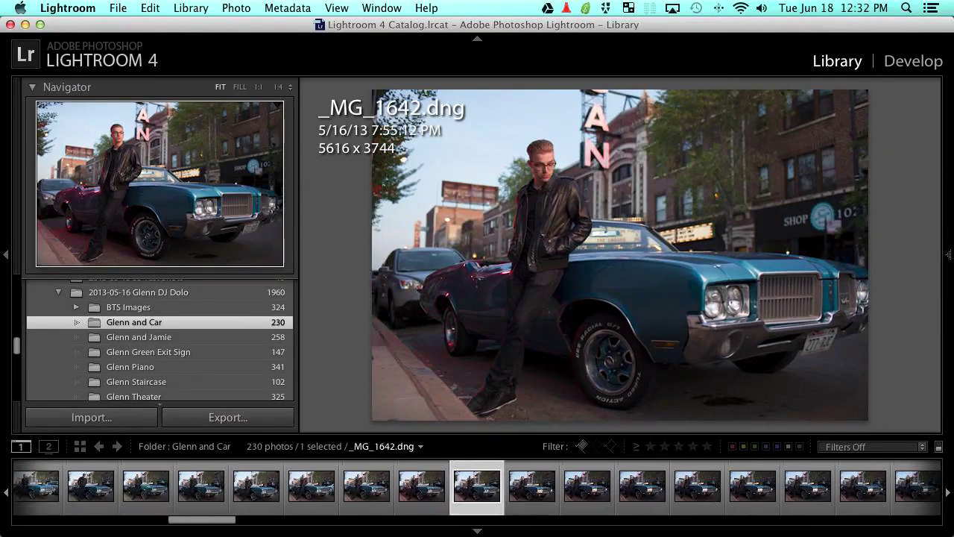
# Browse forward to the shots with the headlights on and return to _MG_1645.dng.
pyautogui.press('Right')
pyautogui.press('Right')
pyautogui.press('Right')
pyautogui.press('Right')
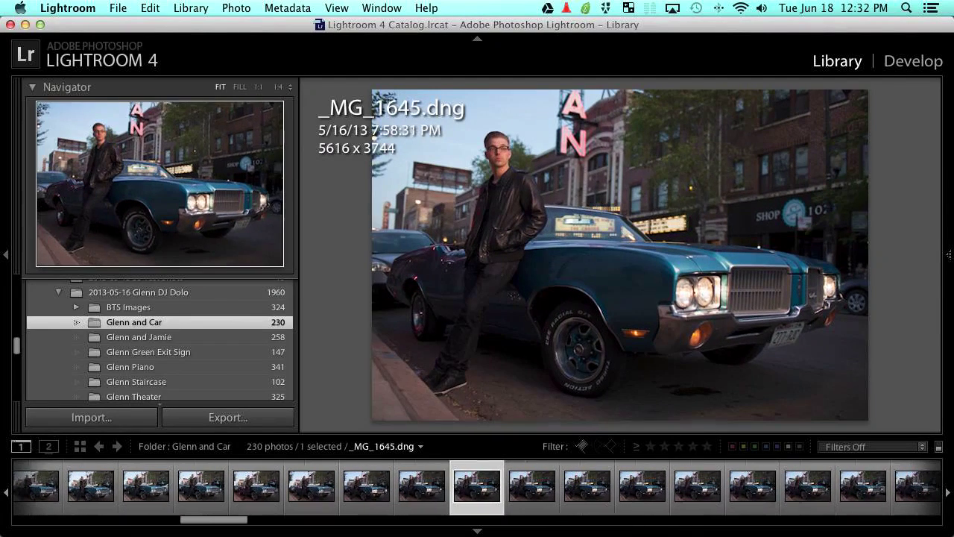
pyautogui.press('Left')
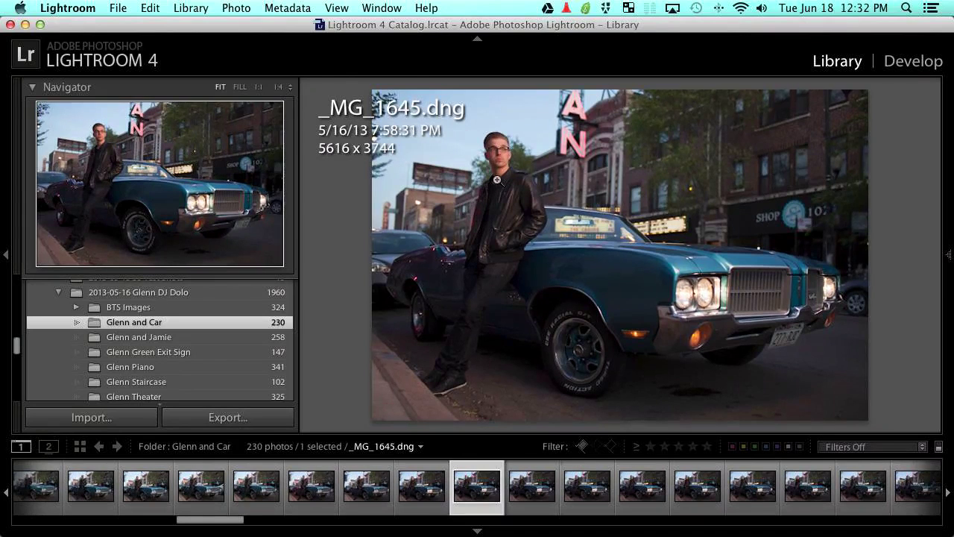
# Browse forward from _MG_1645.dng to _MG_1672.dng, examining the man's poses beside the car with its headlights on.
pyautogui.press('Right')
pyautogui.press('Right')
pyautogui.press('Right')
pyautogui.press('Right')
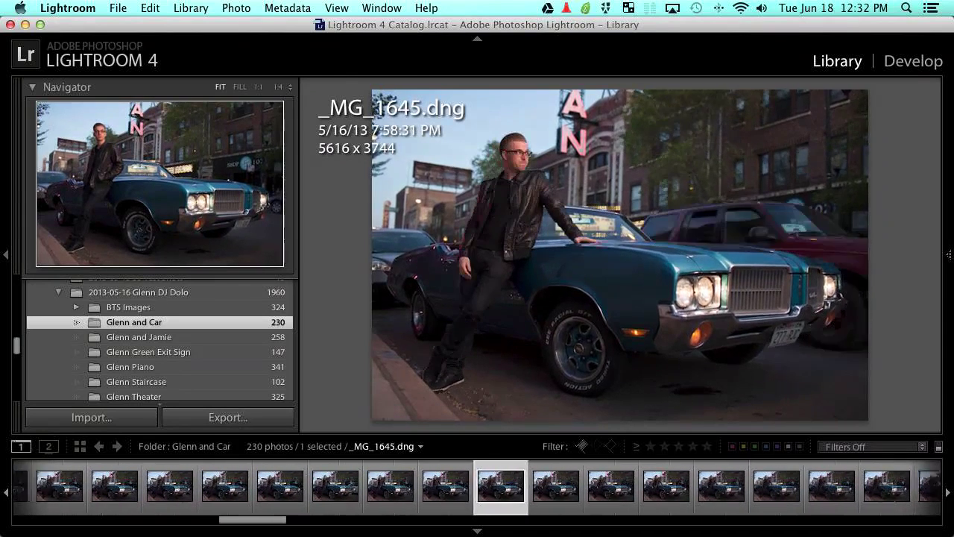
pyautogui.press('Right')
pyautogui.press('Right')
pyautogui.press('Right')
pyautogui.press('Right')
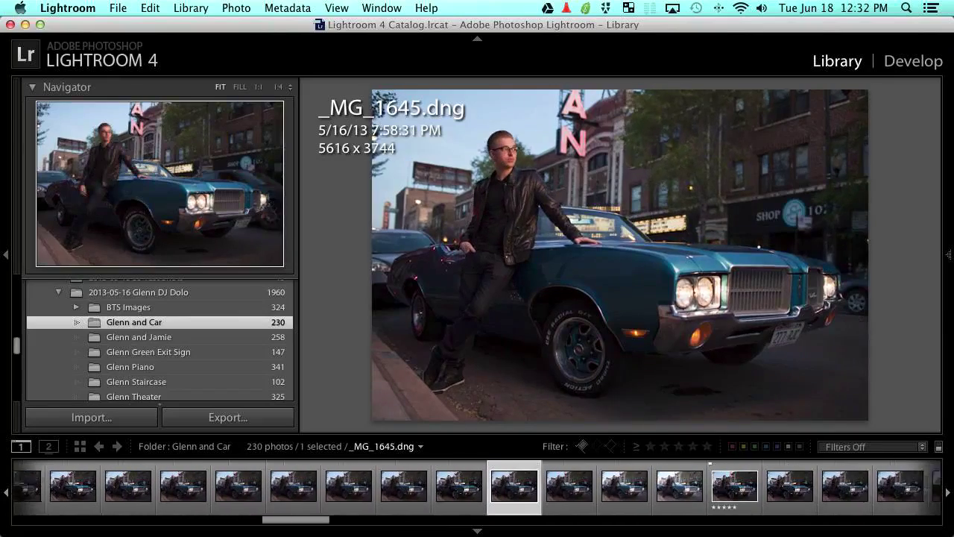
pyautogui.press('Right')
pyautogui.press('Right')
pyautogui.press('Right')
pyautogui.press('Right')
pyautogui.press('Right')
pyautogui.press('Right')
pyautogui.press('Right')
pyautogui.press('Right')
pyautogui.press('Right')
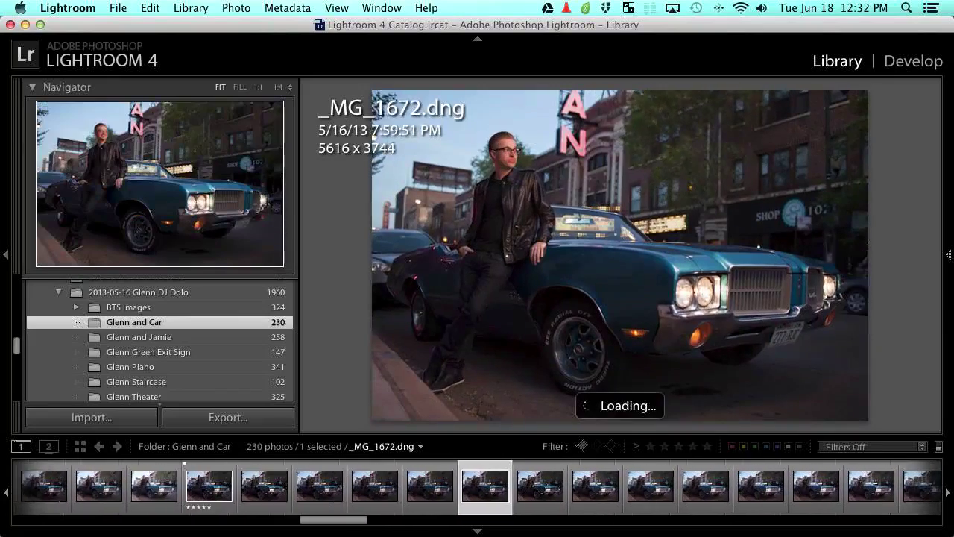
# Continue through the evening poses to _MG_1678.dng, checking the capture time and light.
pyautogui.press('Right')
pyautogui.press('Right')
pyautogui.press('Right')
pyautogui.press('Right')
pyautogui.press('Right')
pyautogui.press('Right')
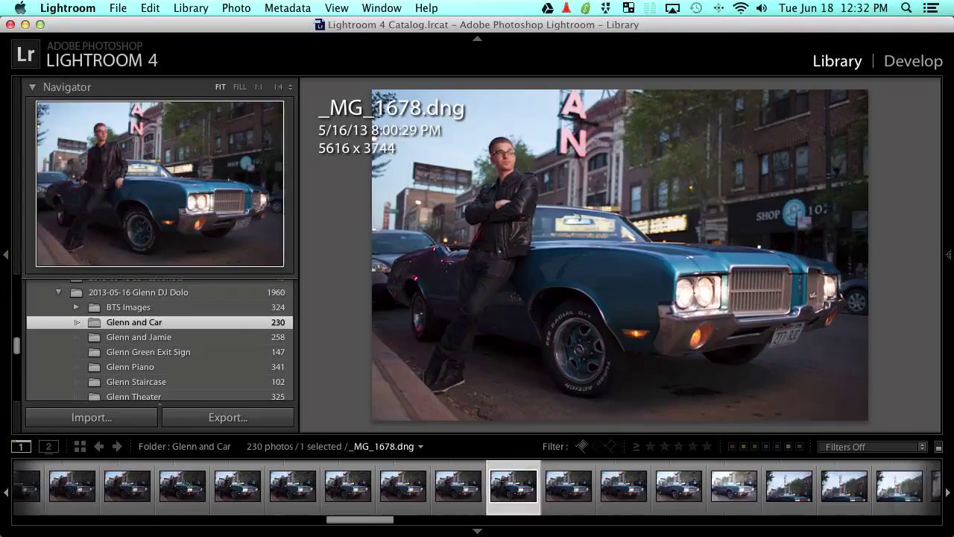
# Browse on from _MG_1678.dng to the overexposed frames of the car and the Logan sign without the man.
pyautogui.press('Right')
pyautogui.press('Right')
pyautogui.press('Right')
pyautogui.press('Right')
pyautogui.press('Right')
pyautogui.press('Right')
pyautogui.press('Right')
pyautogui.press('Right')
pyautogui.press('Right')
pyautogui.press('Right')
pyautogui.press('Right')
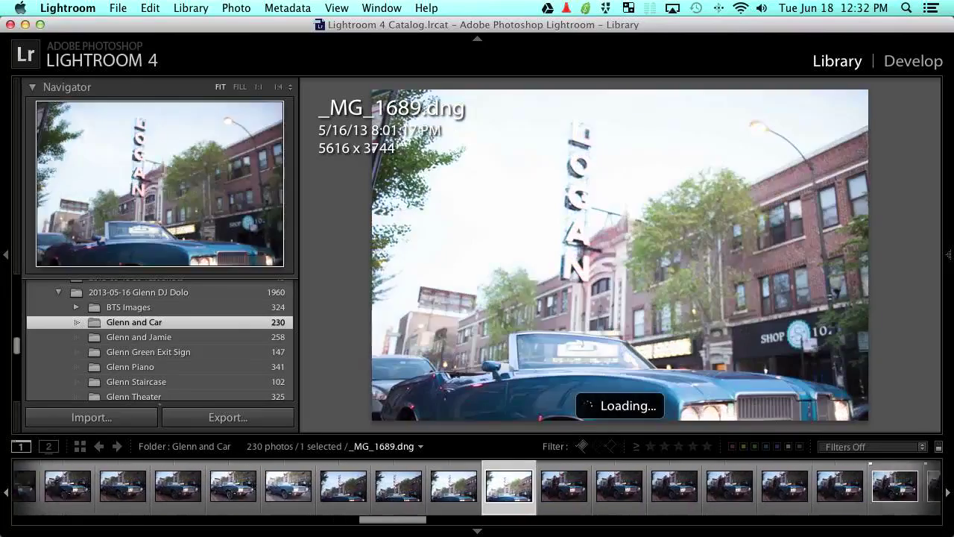
# Step back and forth through the frames around _MG_1688.dng, comparing the exposures of the car and the Logan sign.
pyautogui.press('Right')
pyautogui.press('Right')
pyautogui.press('Left')
pyautogui.press('Left')
pyautogui.press('Left')
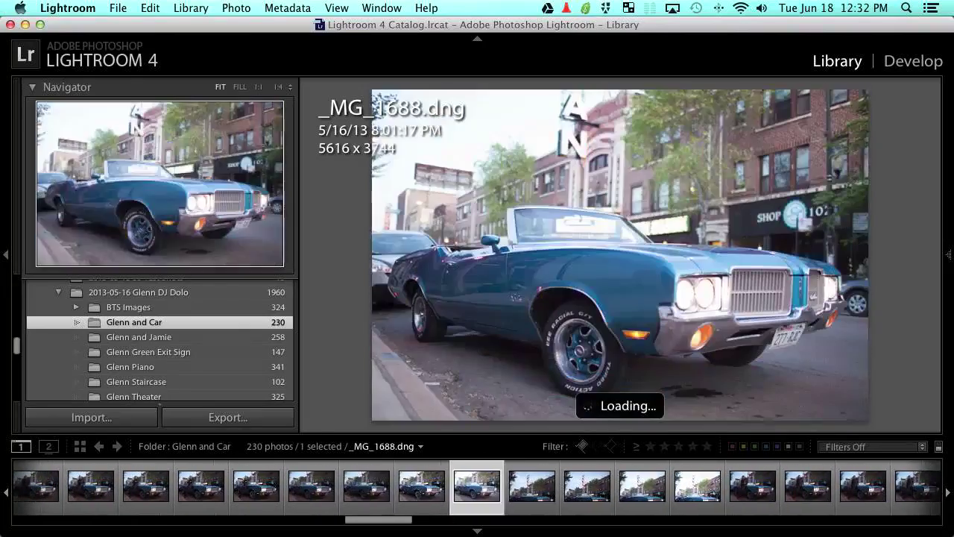
pyautogui.press('Left')
pyautogui.press('Right')
pyautogui.press('Right')
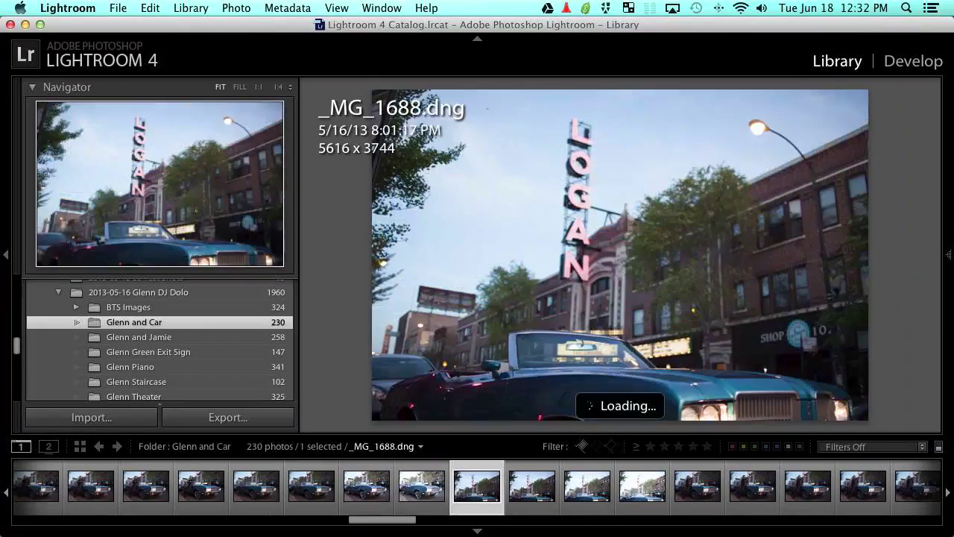
# Browse forward past the empty-car frames to the shots from _MG_1693.dng on with the man beside the car.
pyautogui.press('Right')
pyautogui.press('Right')
pyautogui.press('Right')
pyautogui.press('Right')
pyautogui.press('Right')
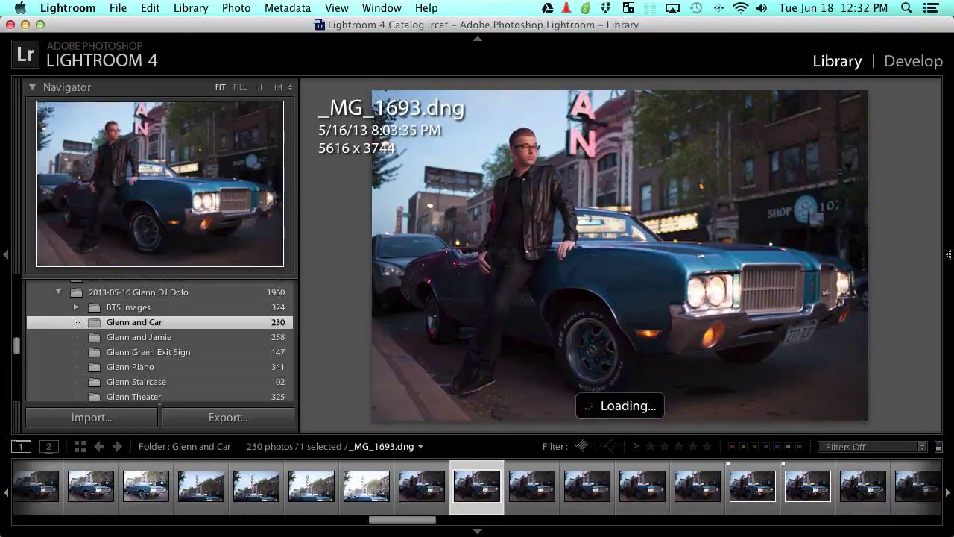
pyautogui.press('Right')
pyautogui.press('Right')
pyautogui.press('Right')
pyautogui.press('Right')
pyautogui.press('Right')
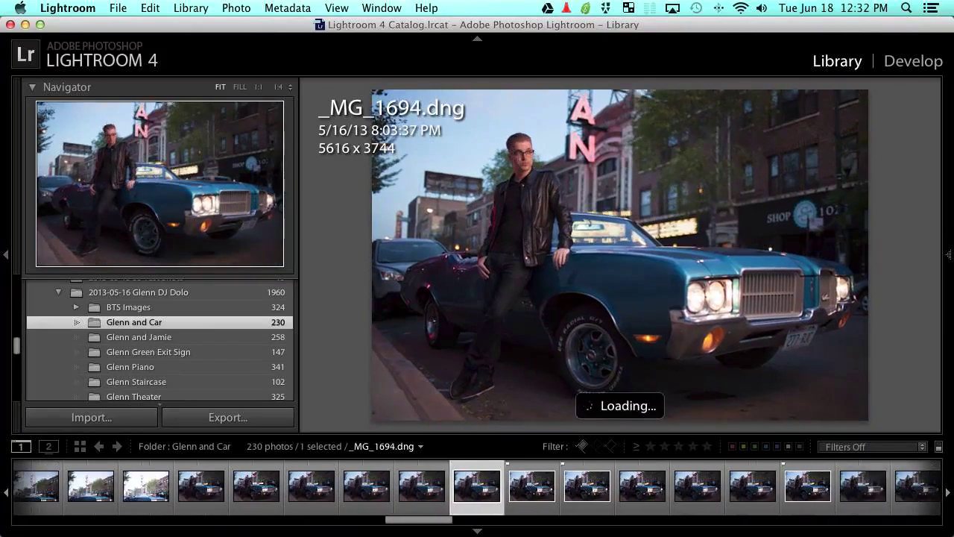
# Browse forward through _MG_1698.dng and _MG_1708.dng to _MG_1717.dng, following the change in sky and sign brightness.
pyautogui.press('Right')
pyautogui.press('Right')
pyautogui.press('Right')
pyautogui.press('Right')
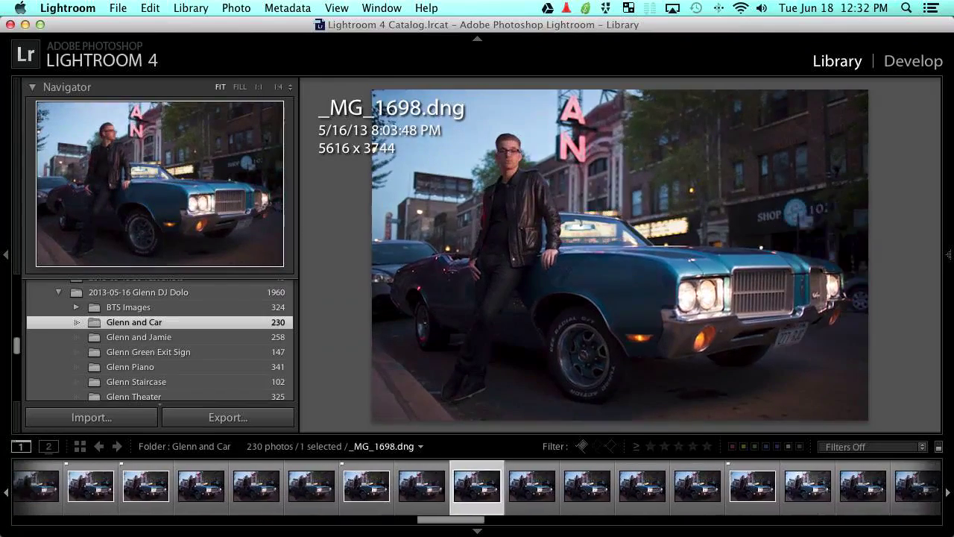
pyautogui.press('Right')
pyautogui.press('Right')
pyautogui.press('Right')
pyautogui.press('Right')
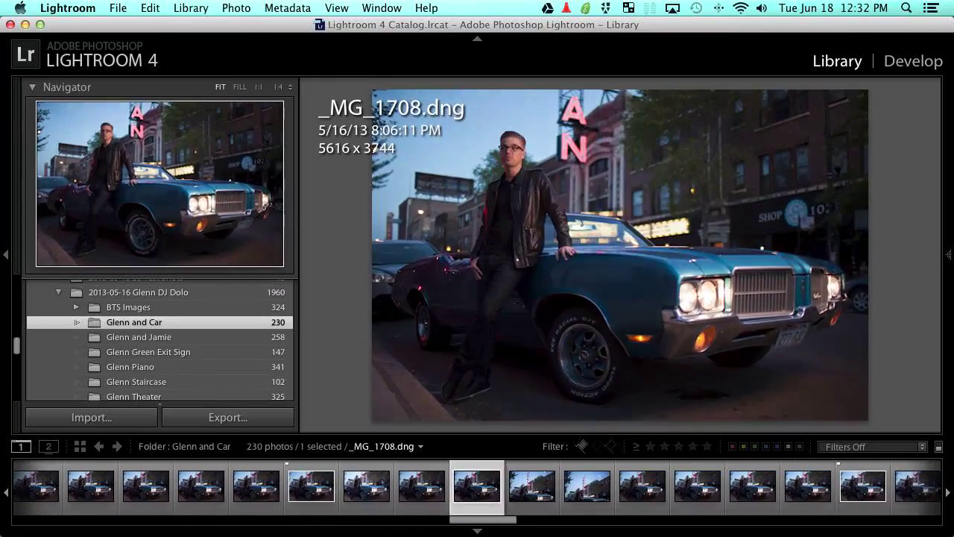
pyautogui.press('Right')
pyautogui.press('Right')
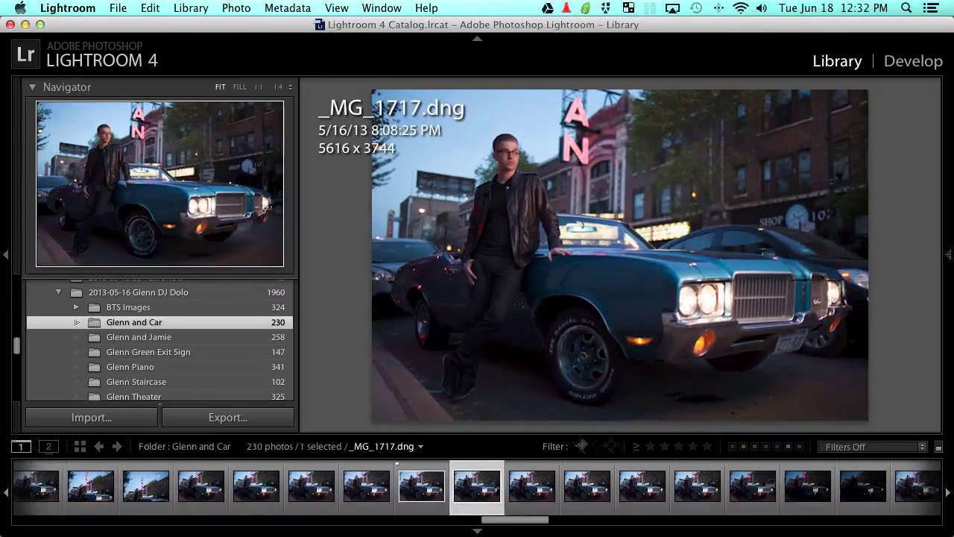
# Advance from _MG_1717.dng to the underexposed frame _MG_1727.dng.
pyautogui.press('Right')
pyautogui.press('Right')
pyautogui.press('Right')
pyautogui.press('Right')
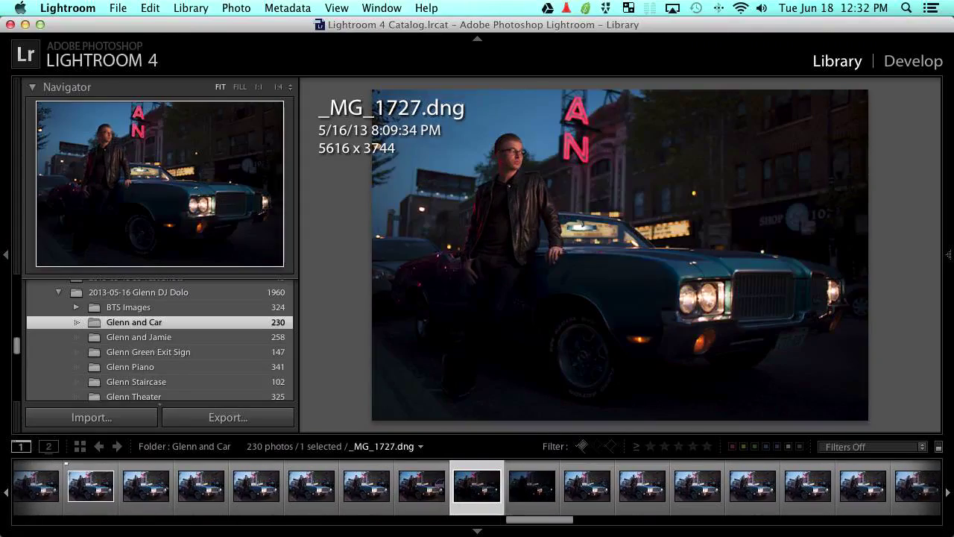
# Browse past the dark frames and _MG_1730.dng to the five-star shot _MG_1737.dng.
pyautogui.press('Right')
pyautogui.press('Right')
pyautogui.press('Right')
pyautogui.press('Right')
pyautogui.press('Right')
pyautogui.press('Right')
pyautogui.press('Right')
pyautogui.press('Right')
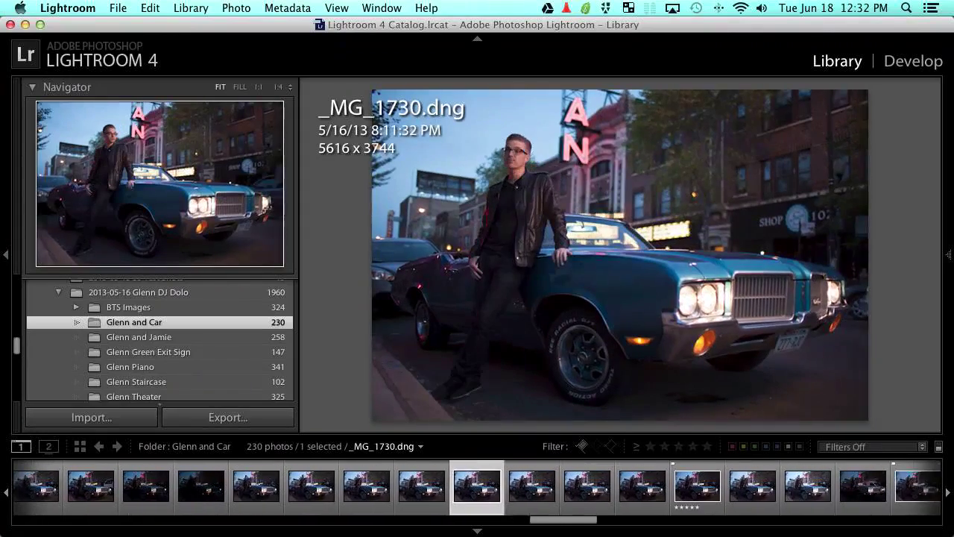
pyautogui.press('Left')
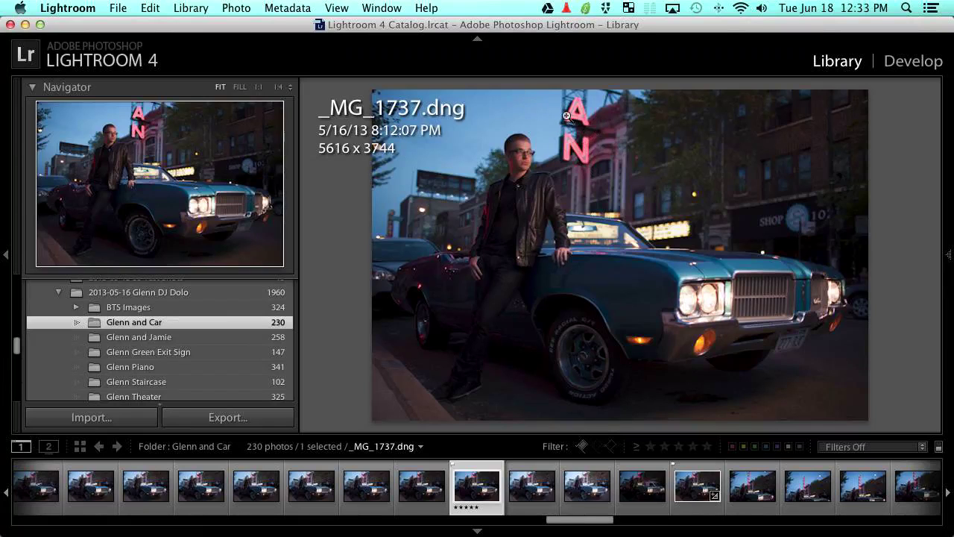
# Add _MG_1635.dng from the thumbnail grid to the selection and compare it side by side with _MG_1737.dng.
pyautogui.press('g')
pyautogui.scroll(15, 531, 225)
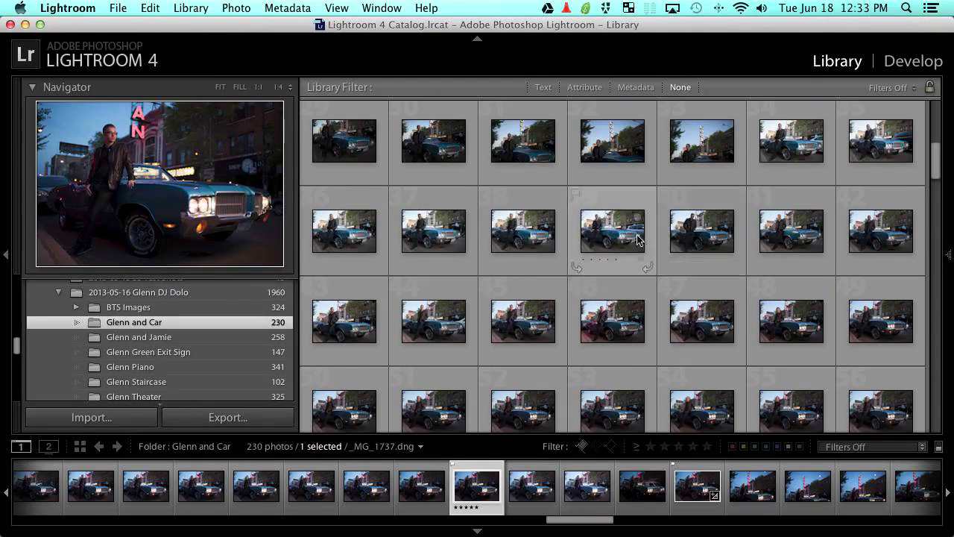
pyautogui.keyDown('super'); pyautogui.click(614, 239); pyautogui.keyUp('super')
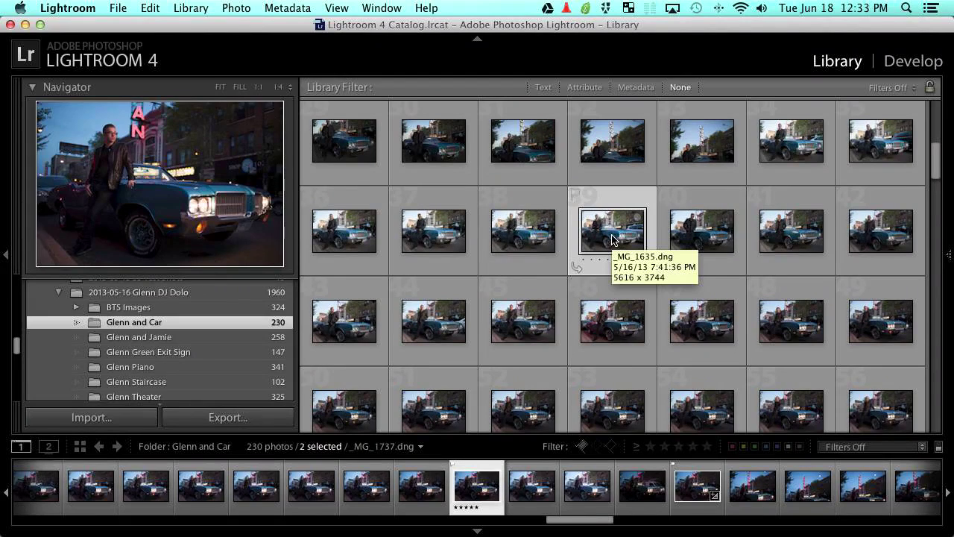
pyautogui.press('c')
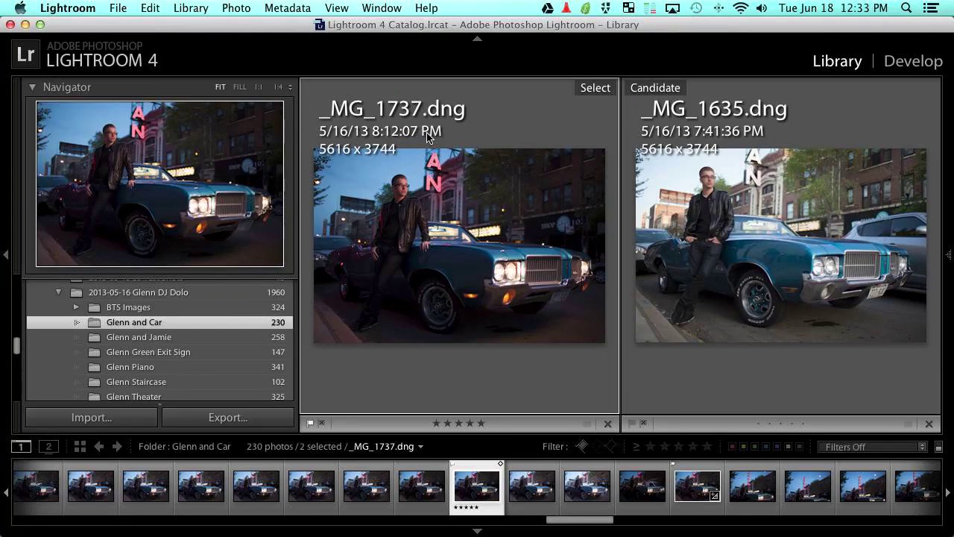
# Step the candidate back through the earlier shots to _MG_1600.dng, comparing each with _MG_1737.dng.
pyautogui.press('Right')
pyautogui.press('Right')
pyautogui.press('Right')
pyautogui.press('Right')
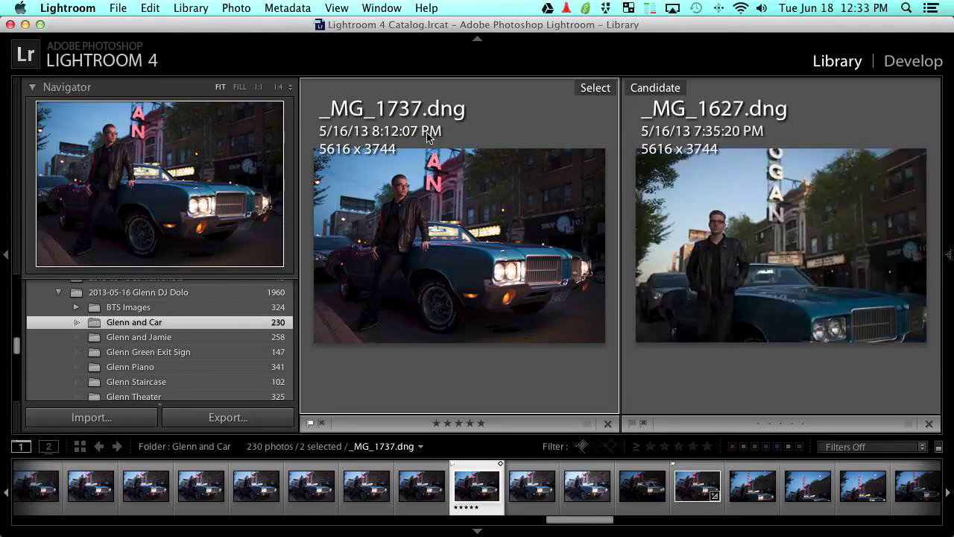
pyautogui.press('Right')
pyautogui.press('Right')
pyautogui.press('Right')
pyautogui.press('Right')
pyautogui.press('Right')
pyautogui.press('Right')
pyautogui.press('Right')
pyautogui.press('Right')
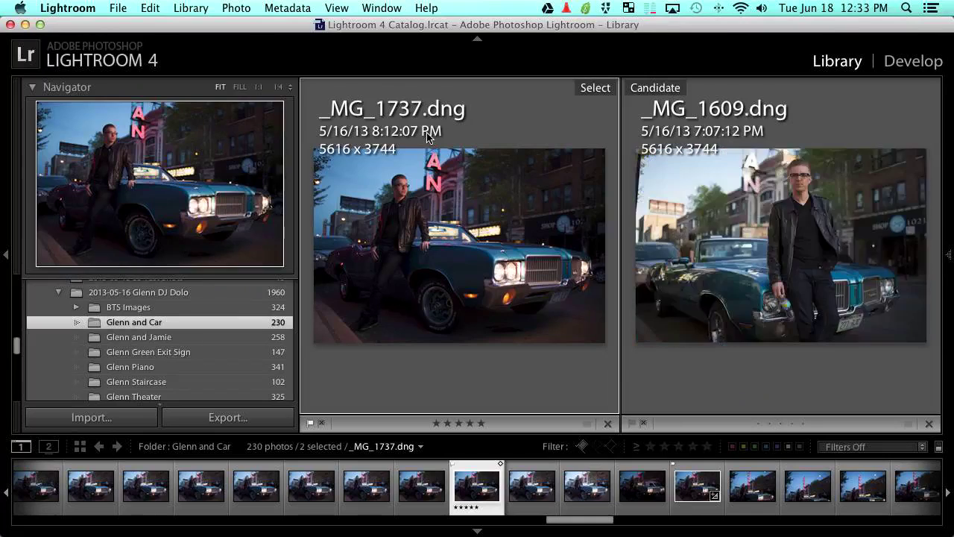
pyautogui.press('Right')
pyautogui.press('Right')
pyautogui.press('Right')
pyautogui.press('Right')
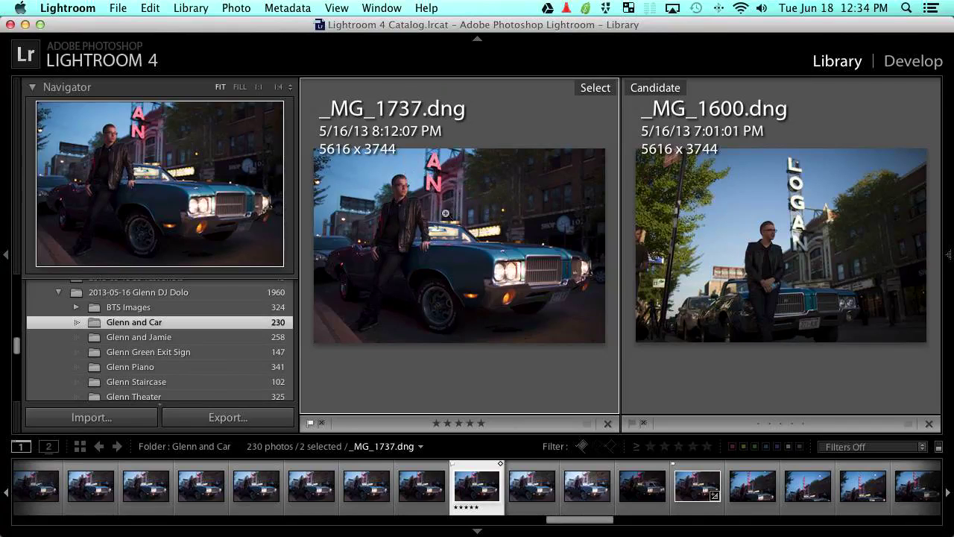
# Leave the side-by-side comparison, view _MG_1737.dng in Loupe view, and alternate it with _MG_1600.dng.
pyautogui.press('g')
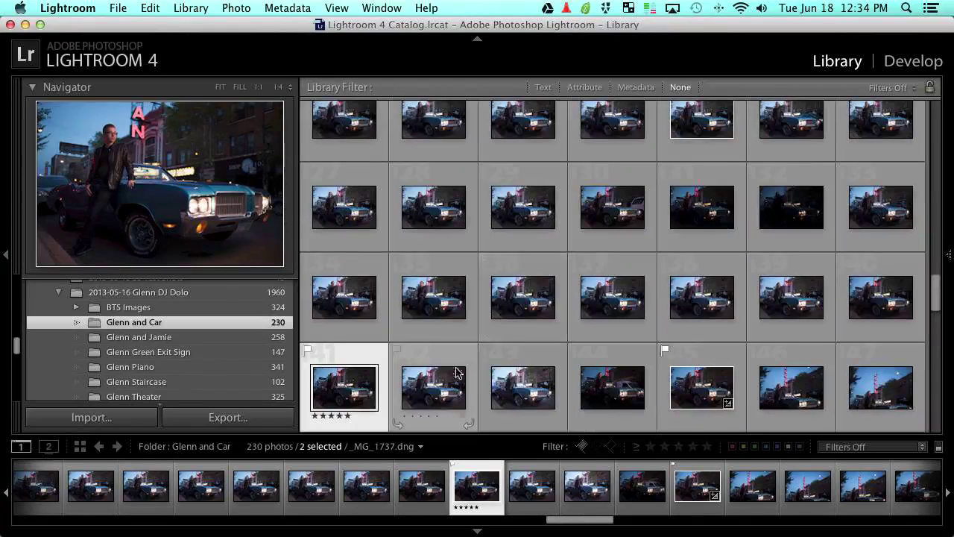
pyautogui.press('e')
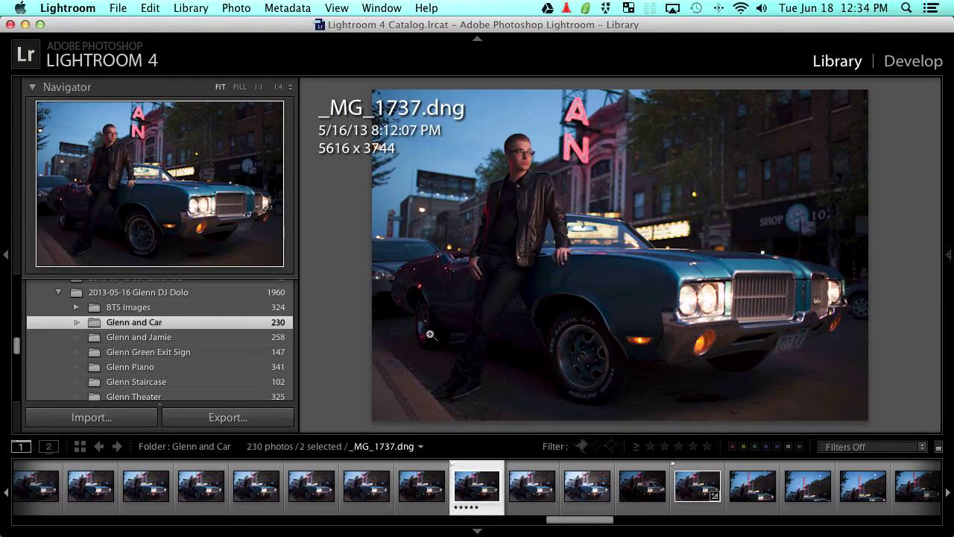
pyautogui.press('Left')
pyautogui.press('Right')
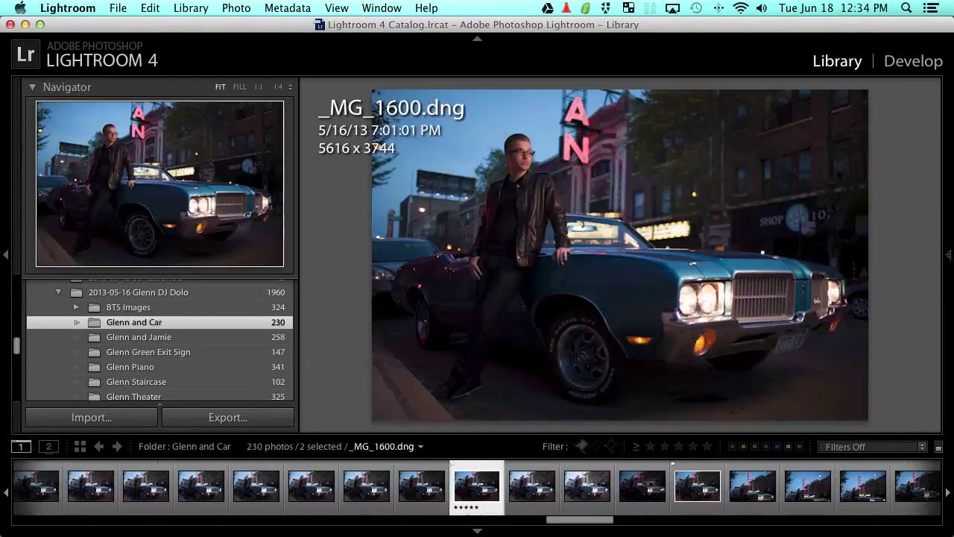
pyautogui.press('Left')
pyautogui.press('Right')
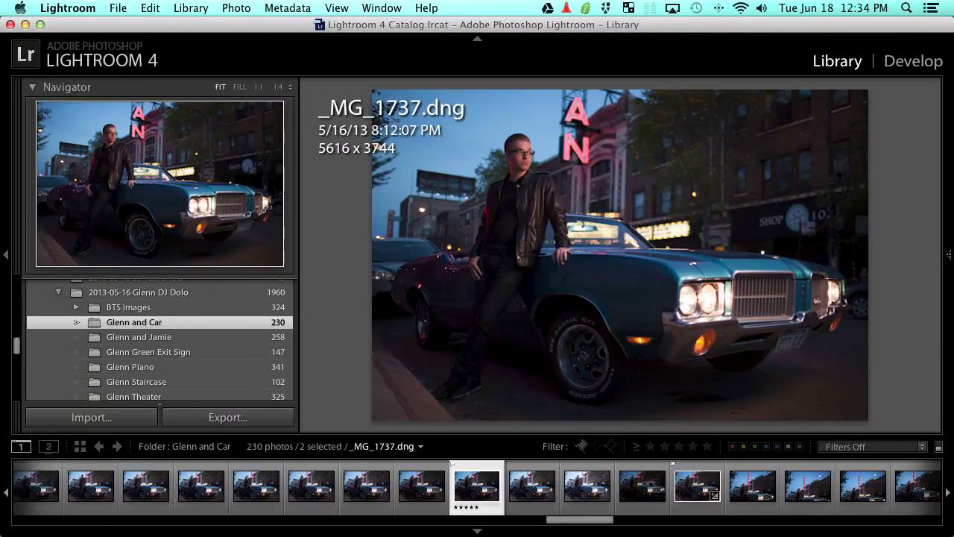
# Select a single frame following _MG_1737.dng and browse the neighbouring shots to settle on _MG_1741.dng.
pyautogui.click(518, 486)
pyautogui.press('Right')
pyautogui.press('Right')
pyautogui.press('Right')
pyautogui.press('Right')
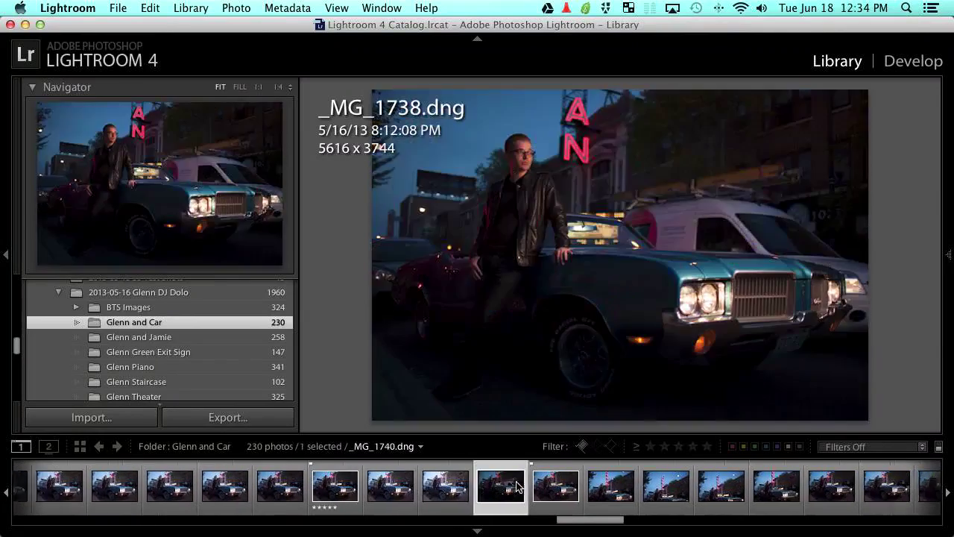
pyautogui.press('Left')
pyautogui.press('Left')
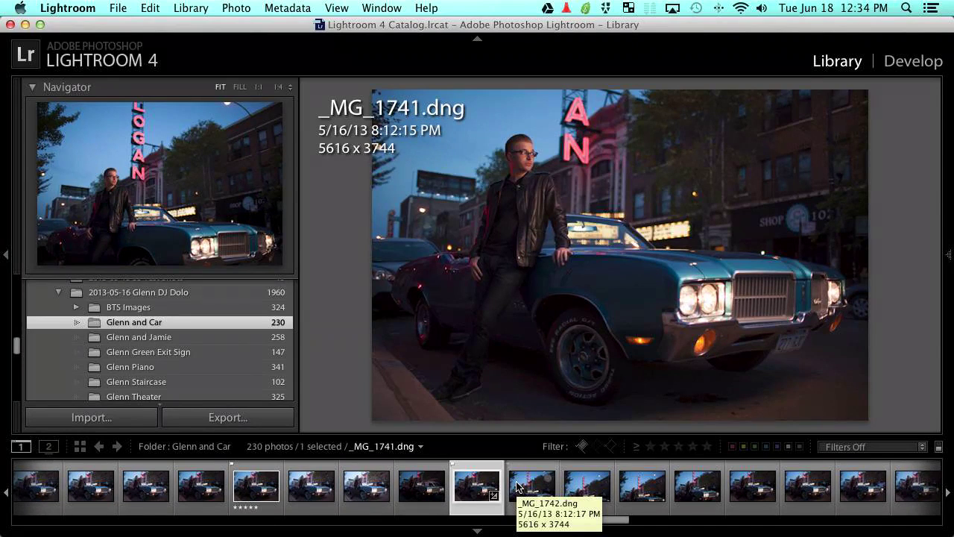
# Switch the info overlay to exposure and lens settings and compare them across _MG_1741.dng to _MG_1744.dng.
pyautogui.press('i')
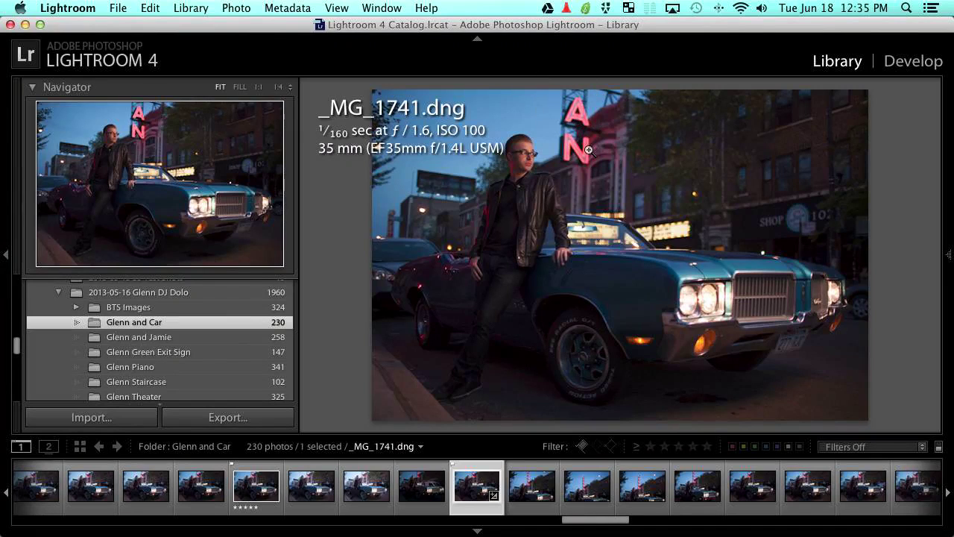
pyautogui.press('Right')
pyautogui.press('Right')
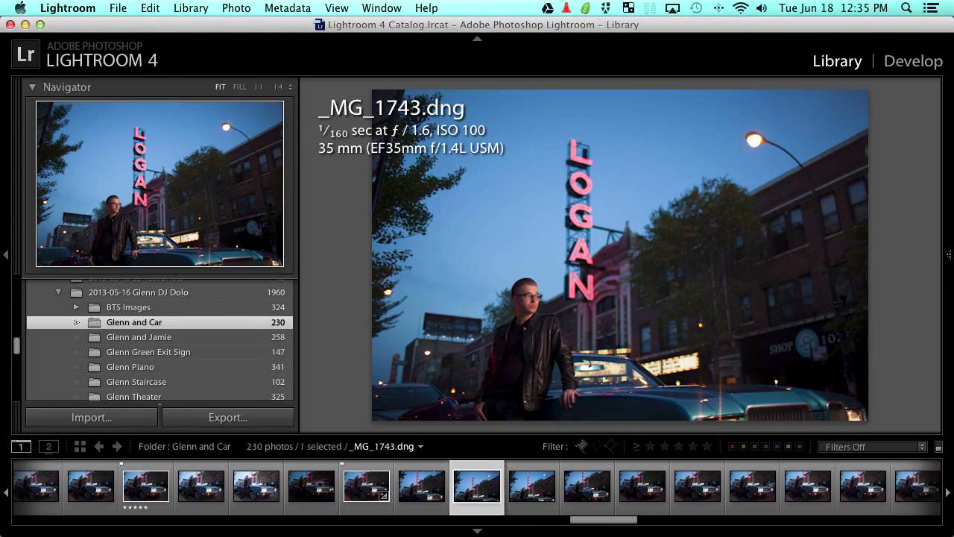
pyautogui.press('Left')
pyautogui.press('Left')
pyautogui.press('Right')
pyautogui.press('Right')
pyautogui.press('Right')
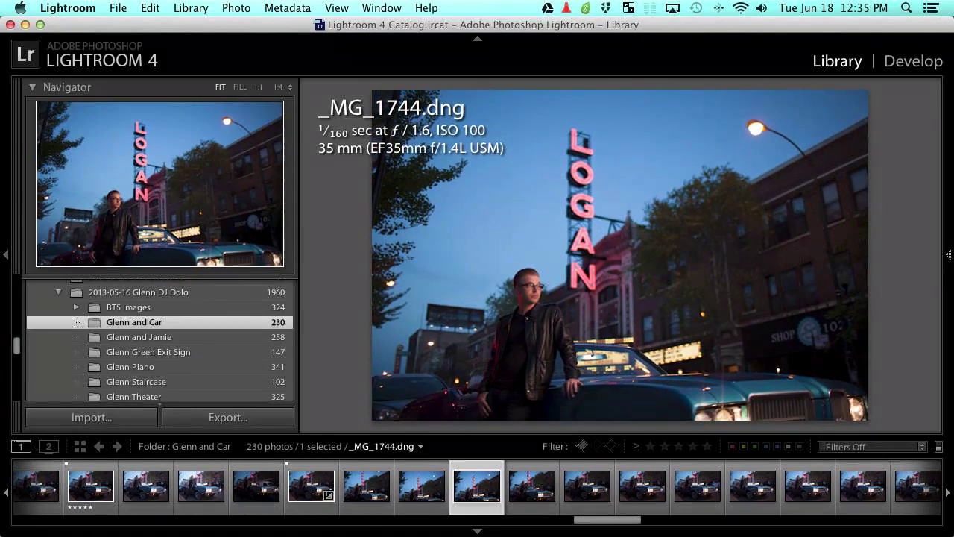
# Move back and forth between _MG_1744.dng and _MG_1746.dng, comparing framing, lighting and exposure settings.
pyautogui.press('Right')
pyautogui.press('Right')
pyautogui.press('Right')
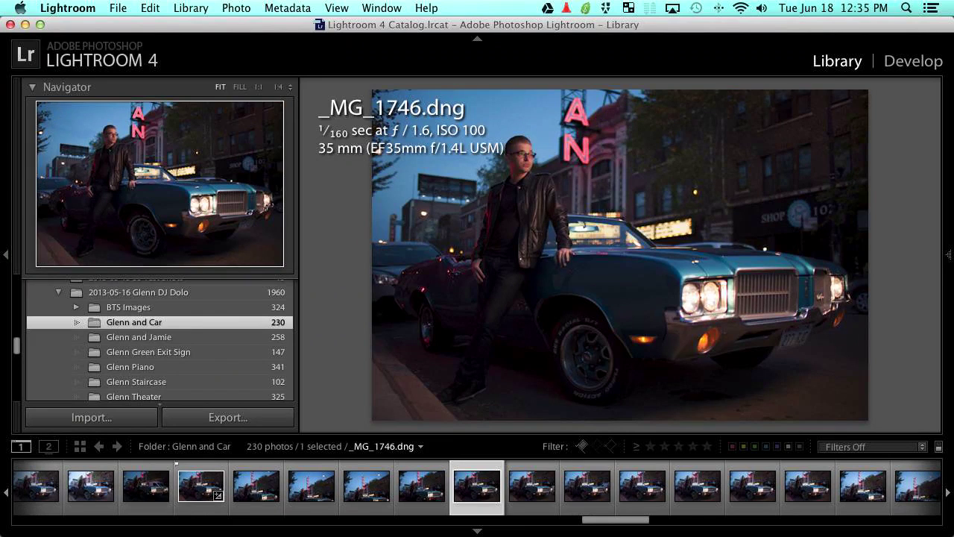
pyautogui.press('Right')
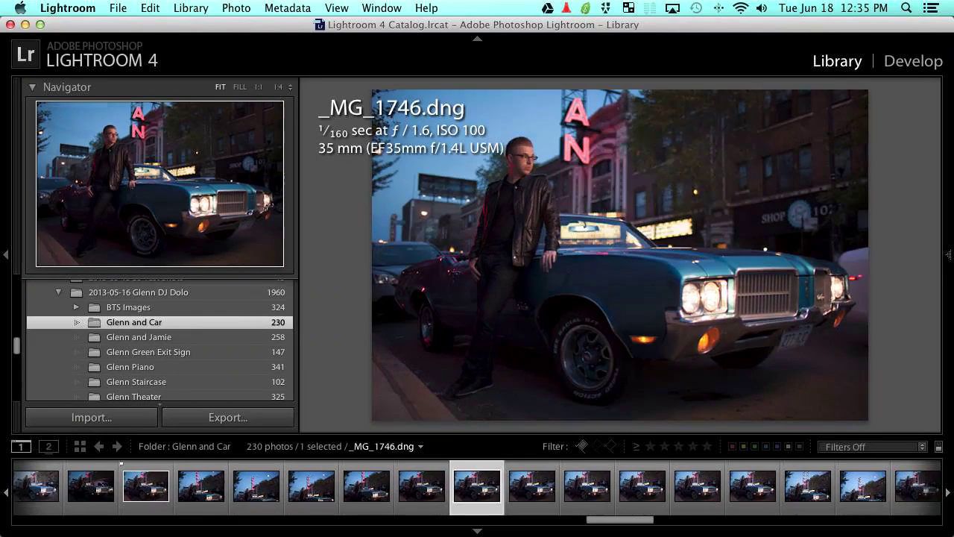
pyautogui.press('Left')
pyautogui.press('Left')
pyautogui.press('Left')
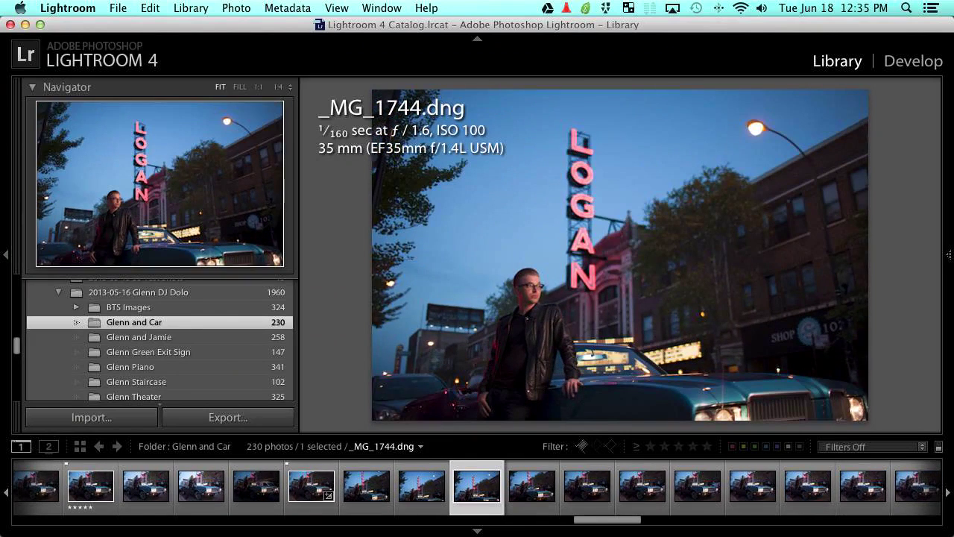
pyautogui.press('Right')
pyautogui.press('Right')
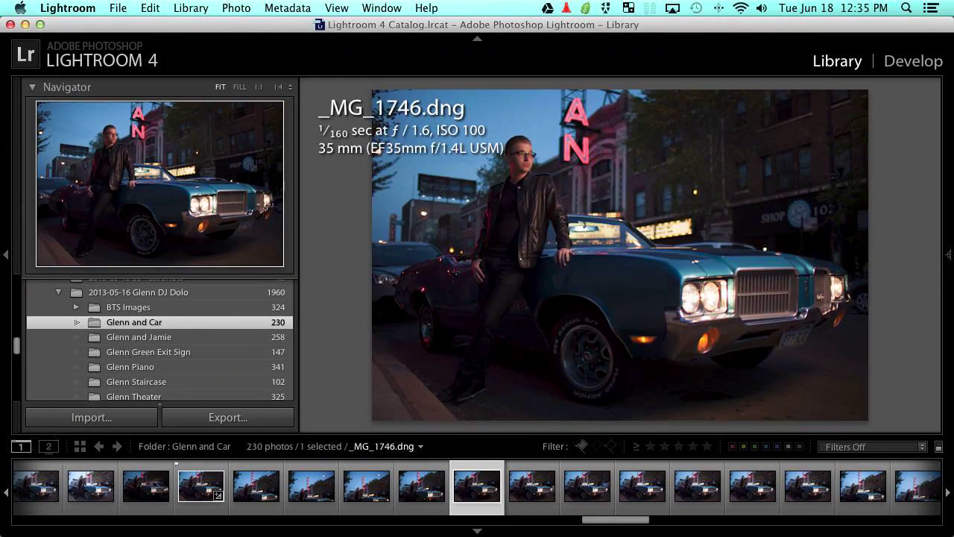
# Advance from _MG_1746.dng to _MG_1748.dng and check its shutter speed and brightness.
pyautogui.press('Right')
pyautogui.press('Right')
pyautogui.press('Right')
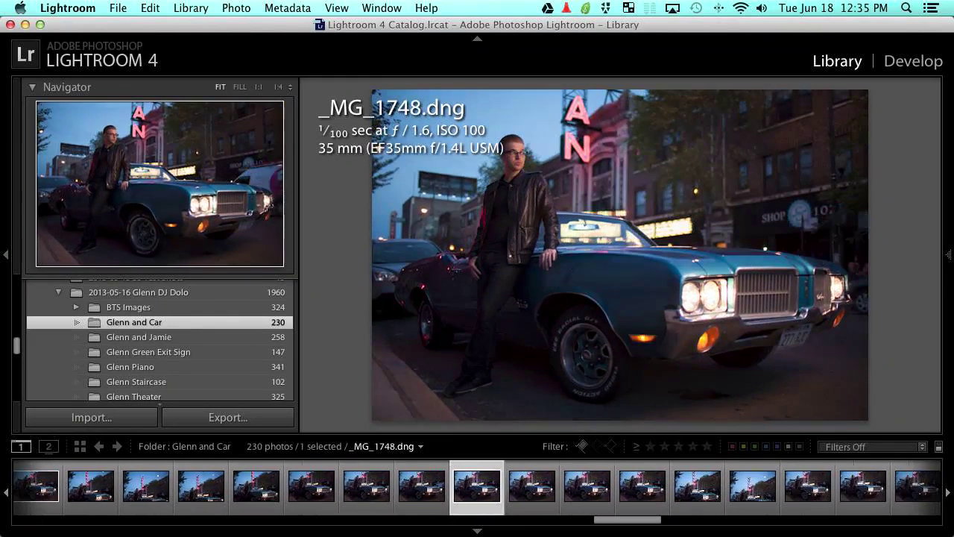
# Browse forward from _MG_1748.dng to _MG_1759.dng, checking pose, exposure settings and the darkening sky.
pyautogui.press('Right')
pyautogui.press('Right')
pyautogui.press('Right')
pyautogui.press('Right')
pyautogui.press('Right')
pyautogui.press('Right')
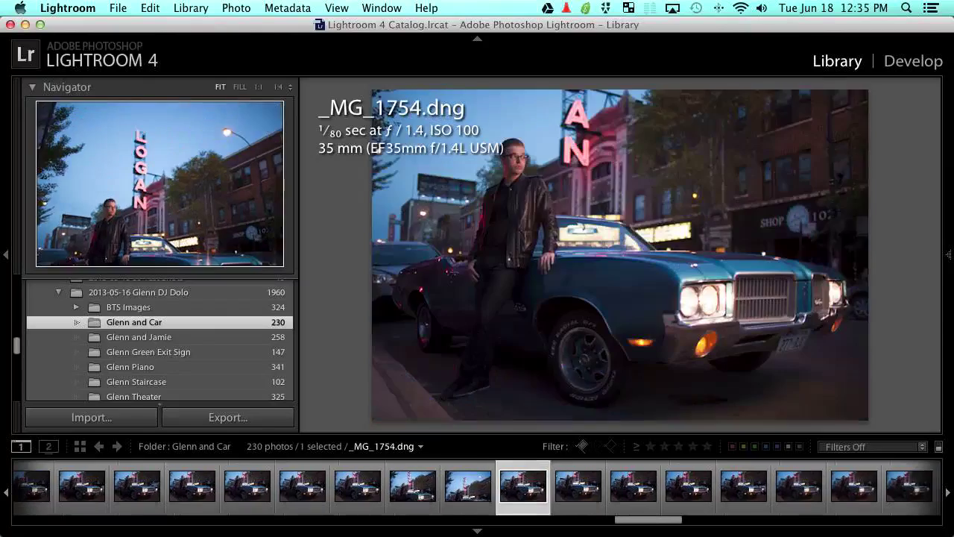
pyautogui.press('Right')
pyautogui.press('Right')
pyautogui.press('Right')
pyautogui.press('Right')
pyautogui.press('Right')
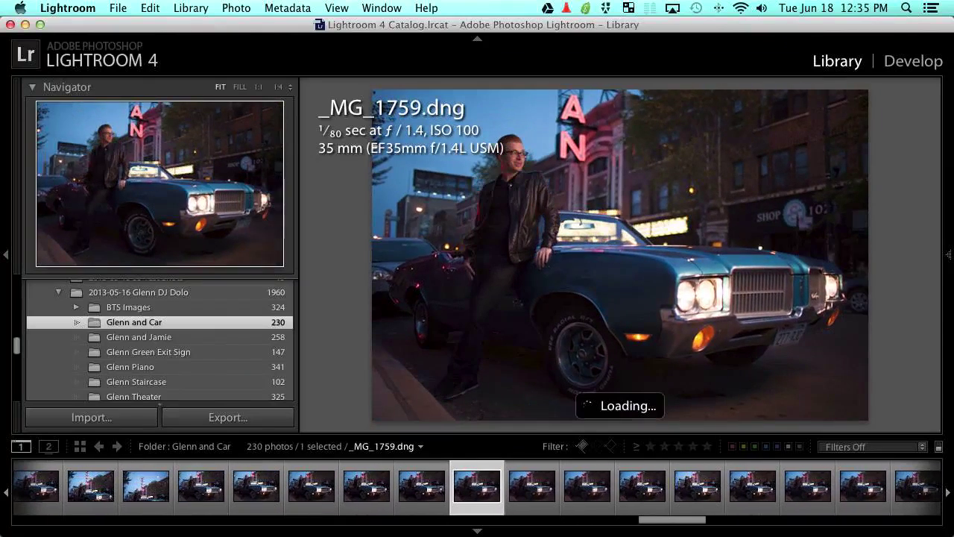
# Continue through the frames to _MG_1767.dng, comparing the subject's pose and shutter speed between shots.
pyautogui.press('Right')
pyautogui.press('Left')
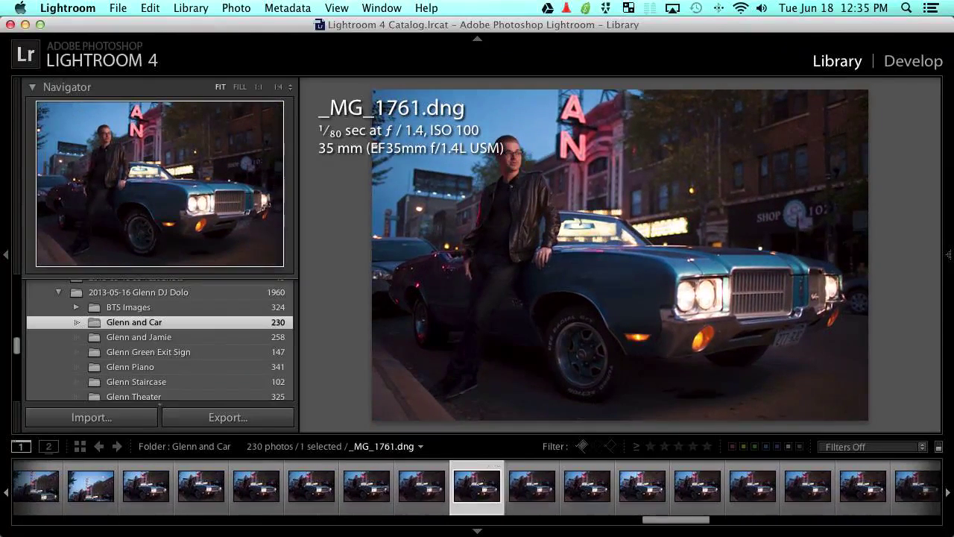
pyautogui.press('Right')
pyautogui.press('Right')
pyautogui.press('Right')
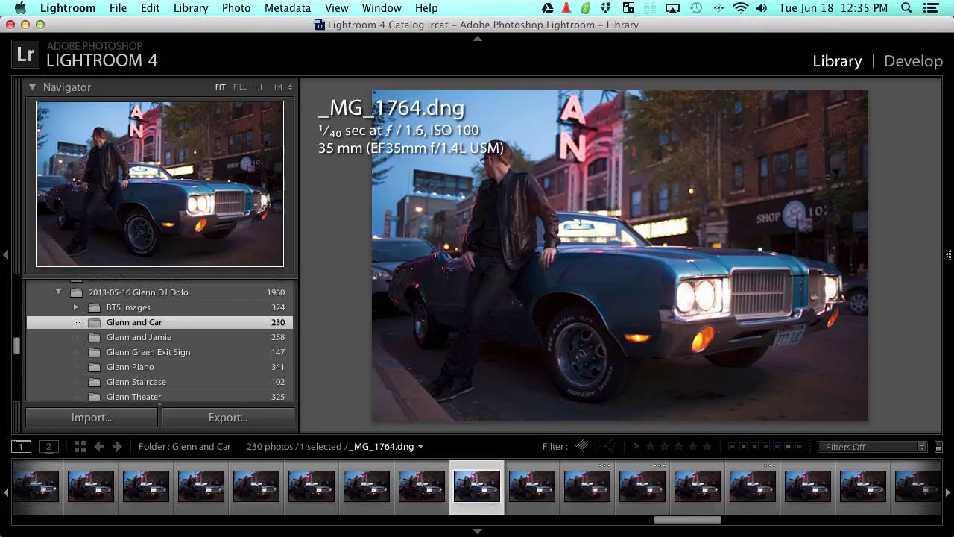
pyautogui.press('Right')
pyautogui.press('Right')
pyautogui.press('Right')
pyautogui.press('Right')
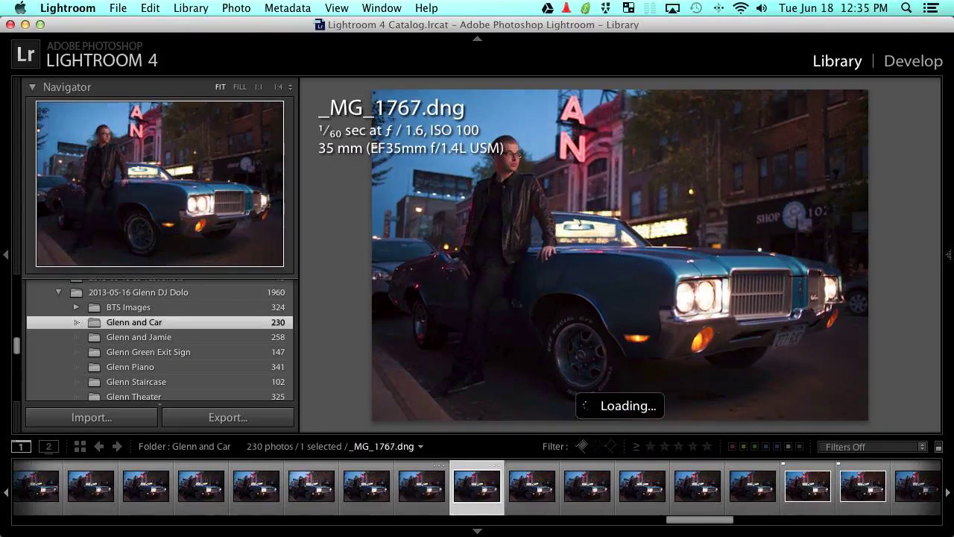
# Step through the shots following _MG_1767.dng up to _MG_1777.dng, comparing brightness and shutter speed.
pyautogui.press('Right')
pyautogui.press('Right')
pyautogui.press('Right')
pyautogui.press('Right')
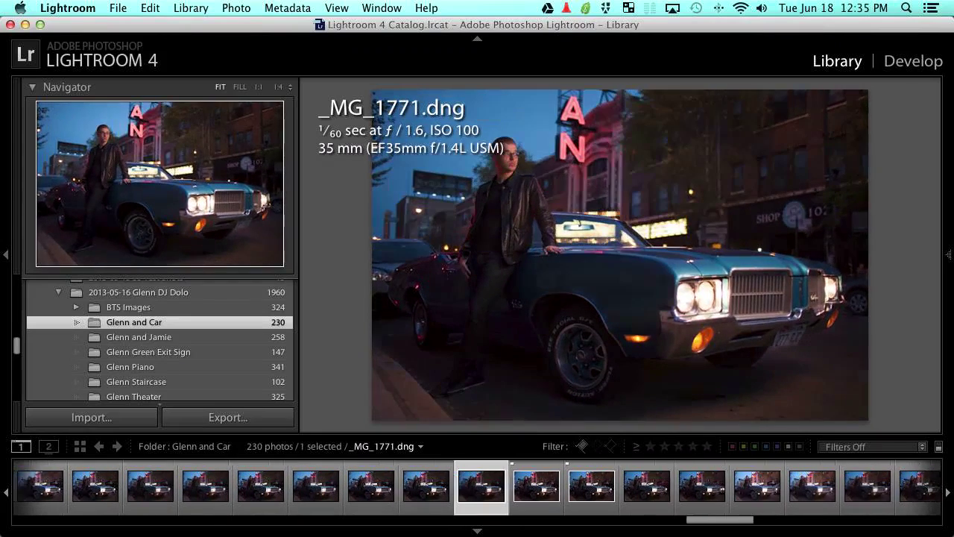
pyautogui.press('Right')
pyautogui.press('Right')
pyautogui.press('Right')
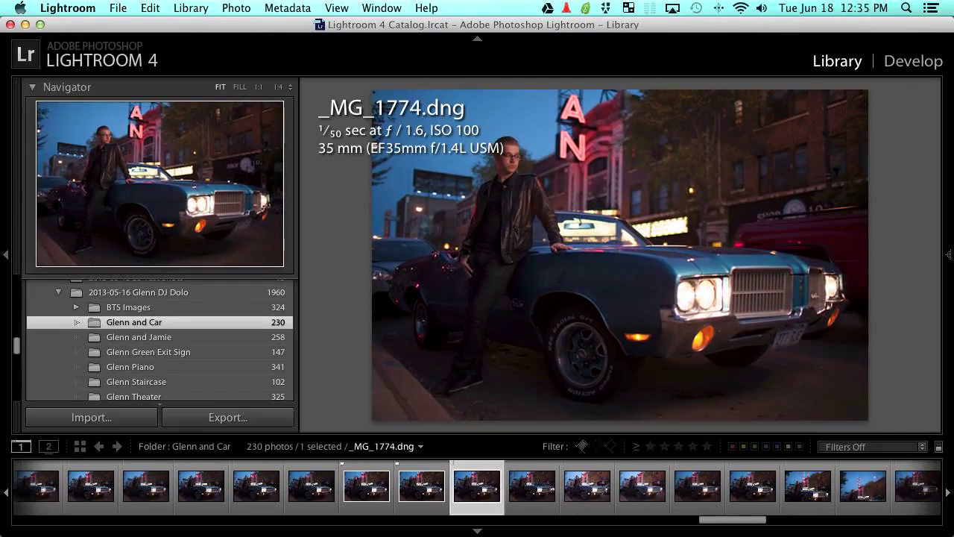
pyautogui.press('Right')
pyautogui.press('Right')
pyautogui.press('Right')
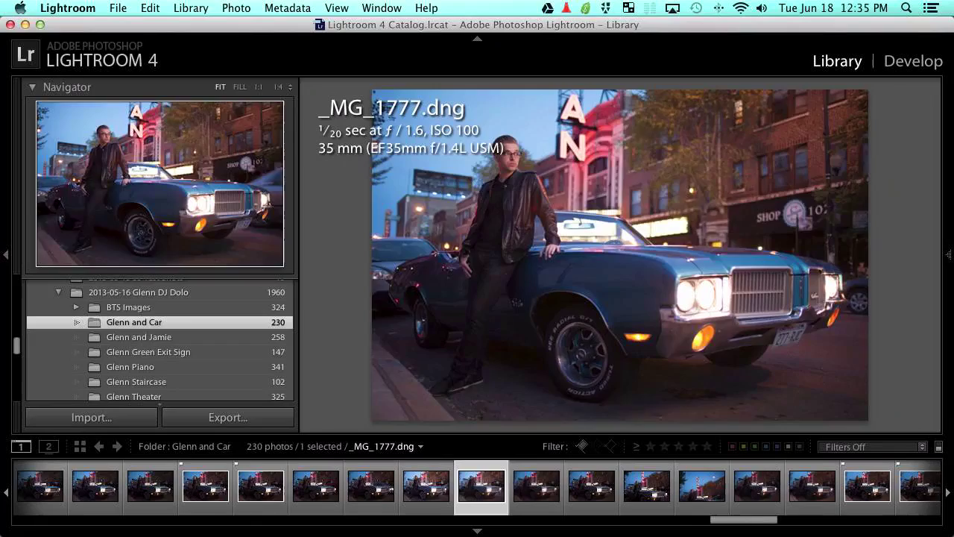
# Move on from _MG_1777.dng to _MG_1787.dng, examining the sign framing, aperture and ISO settings.
pyautogui.press('Right')
pyautogui.press('Right')
pyautogui.press('Right')
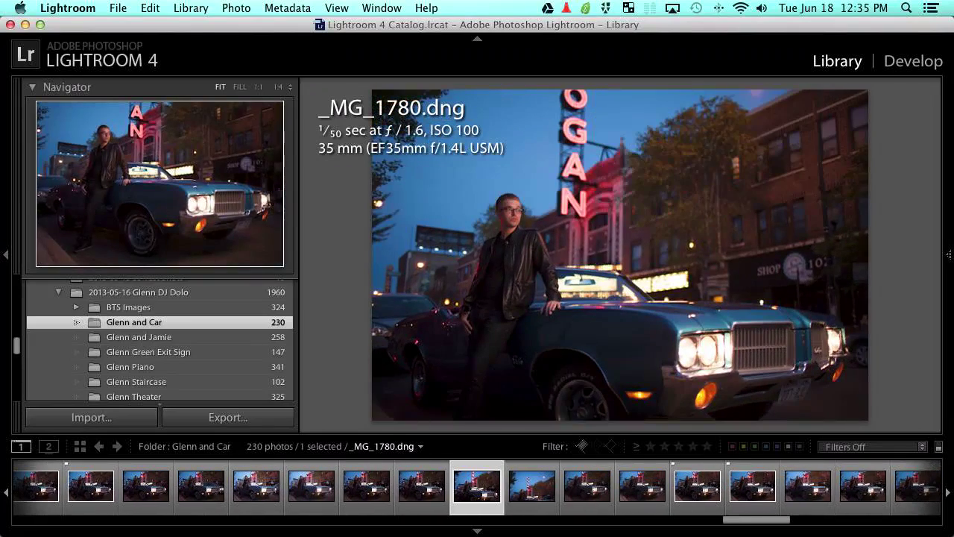
pyautogui.press('Right')
pyautogui.press('Right')
pyautogui.press('Right')
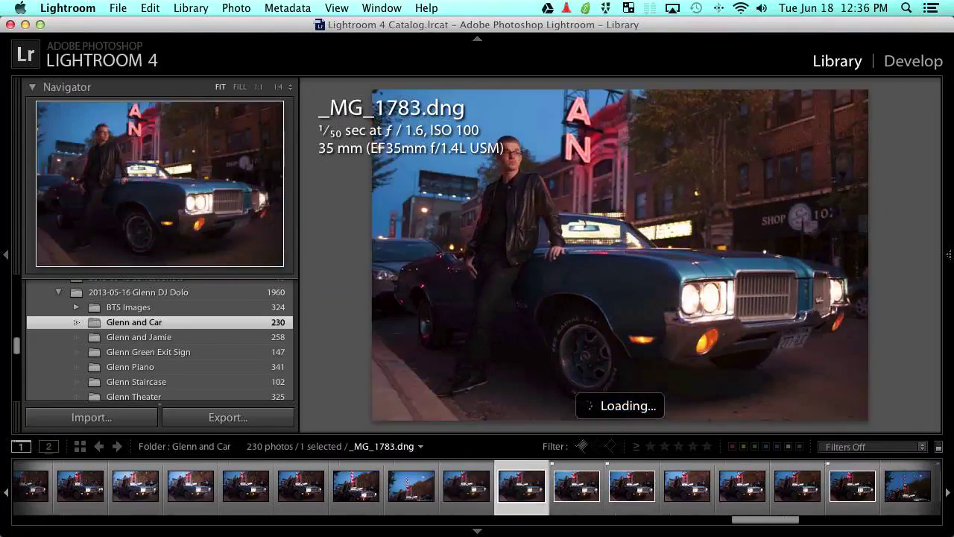
pyautogui.press('Right')
pyautogui.press('Right')
pyautogui.press('Right')
pyautogui.press('Right')
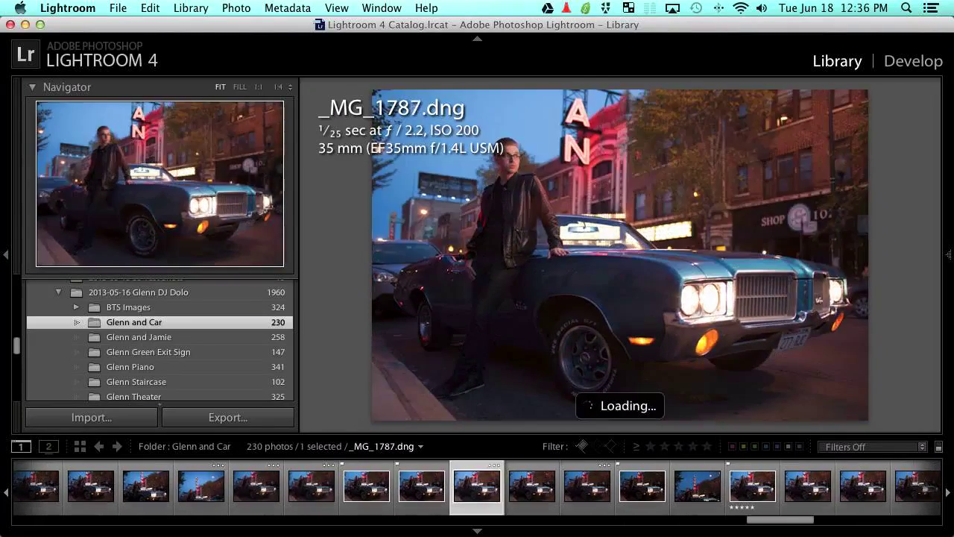
# Advance from _MG_1787.dng to the frame with the passing bus, _MG_1798.dng, and examine its background.
pyautogui.press('Right')
pyautogui.press('Right')
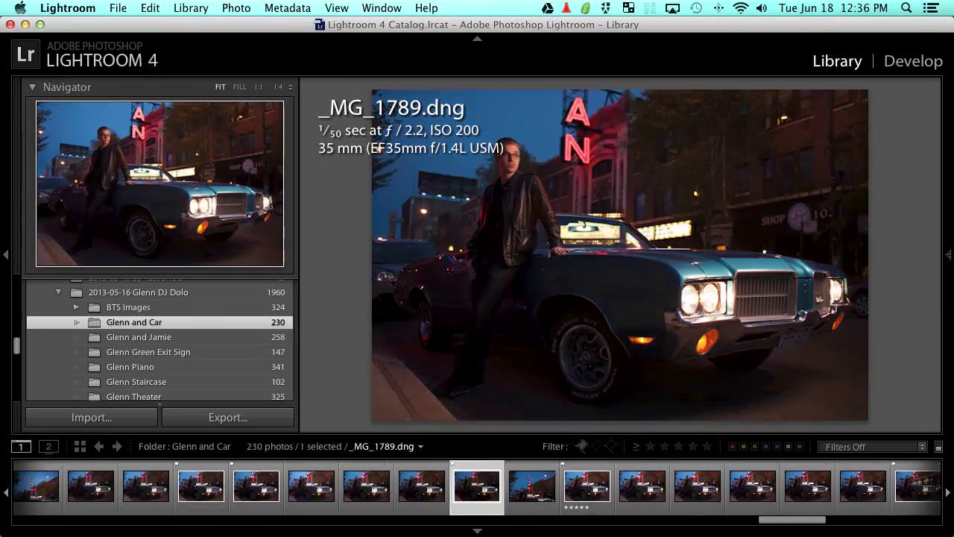
pyautogui.press('Right')
pyautogui.press('Right')
pyautogui.press('Right')
pyautogui.press('Right')
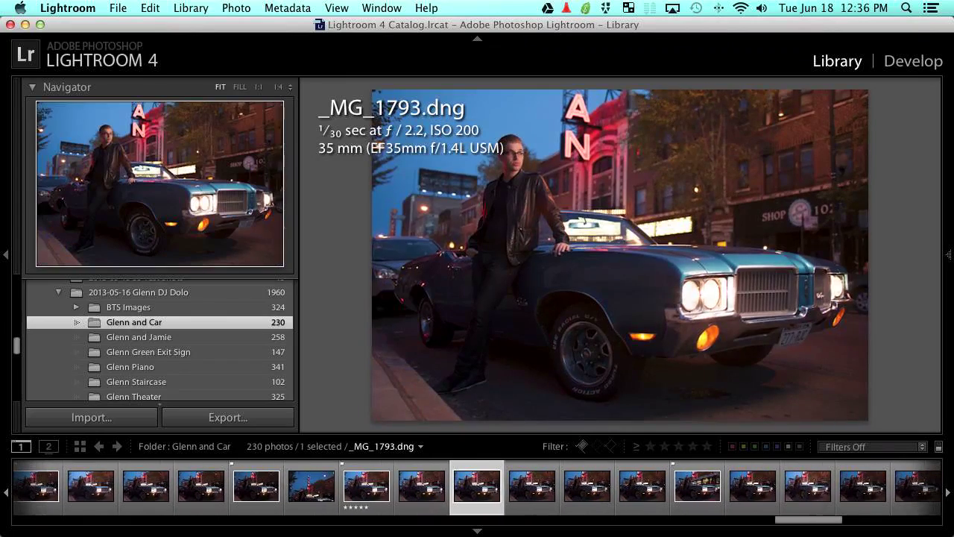
pyautogui.press('Right')
pyautogui.press('Right')
pyautogui.press('Right')
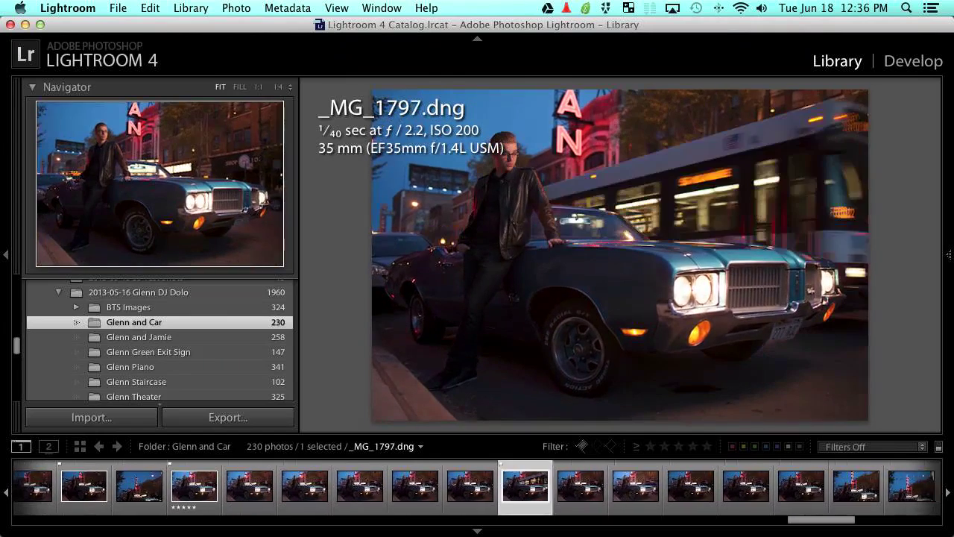
pyautogui.press('Right')
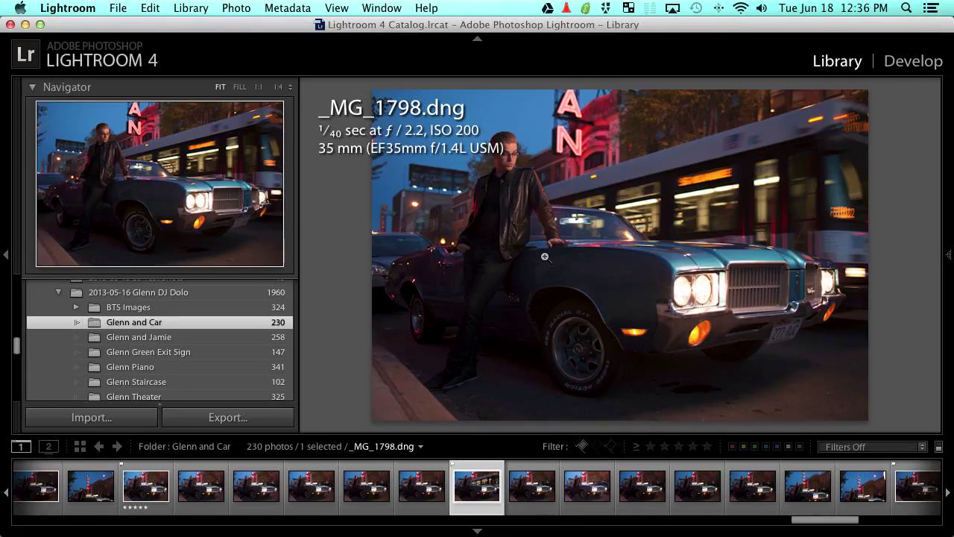
# Alternate between _MG_1798.dng and _MG_1799.dng to compare the background with and without the bus.
pyautogui.press('Right')
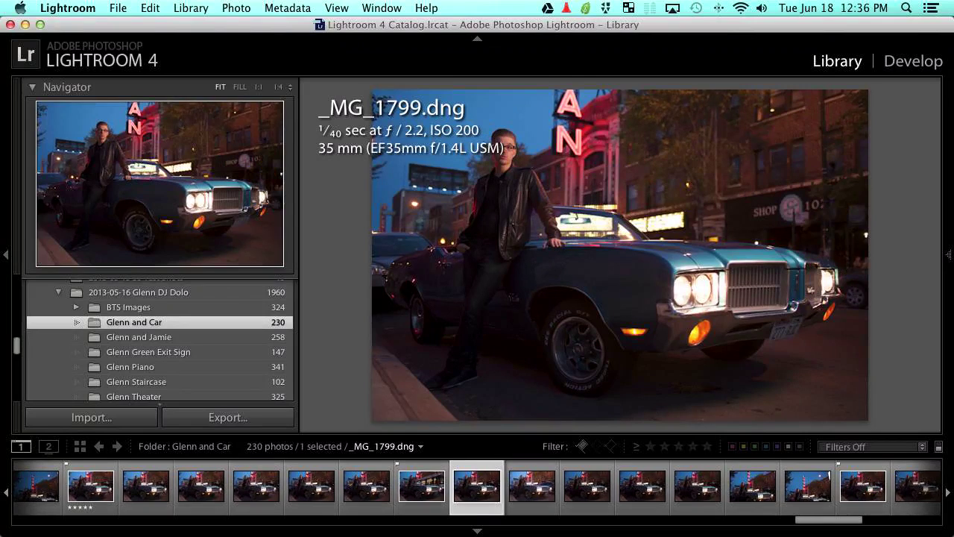
pyautogui.press('Left')
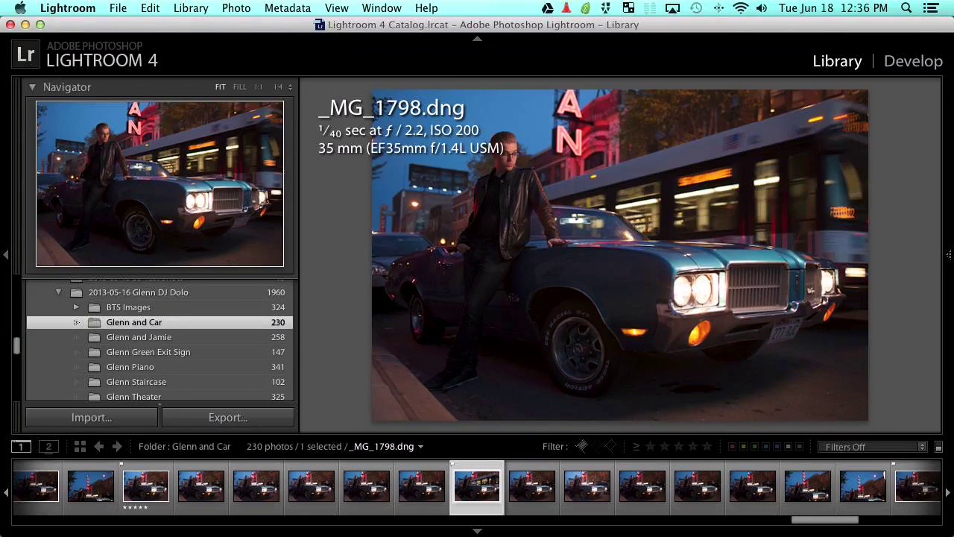
pyautogui.press('Right')
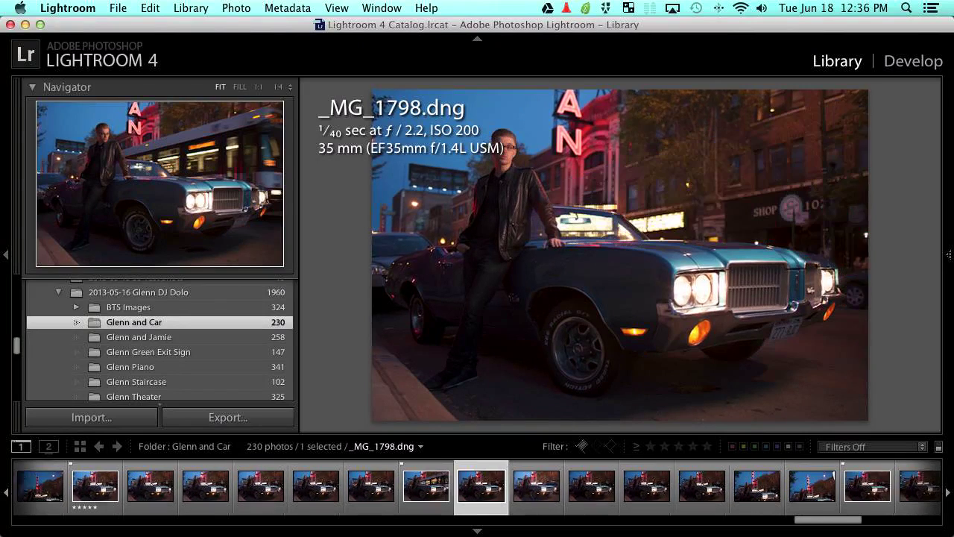
pyautogui.press('Left')
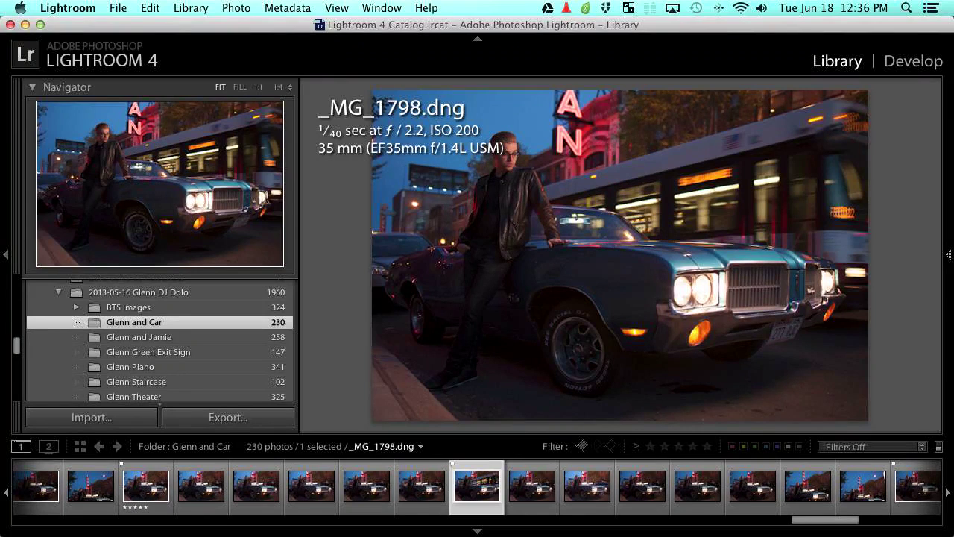
# Advance past _MG_1802.dng to _MG_1805.dng and examine the framing with the full LOGAN sign.
pyautogui.press('Right')
pyautogui.press('Right')
pyautogui.press('Right')
pyautogui.press('Right')
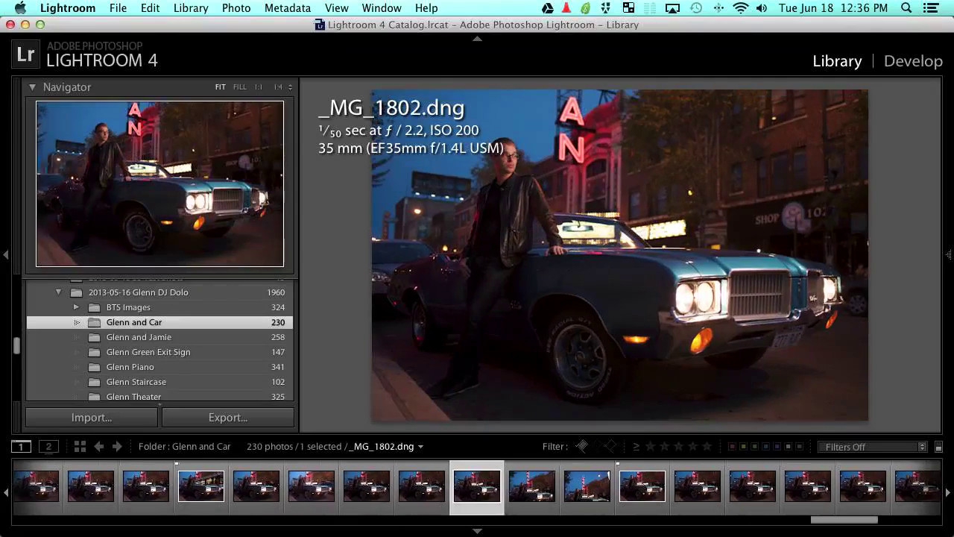
pyautogui.press('Right')
pyautogui.press('Right')
pyautogui.press('Right')
pyautogui.press('Left')
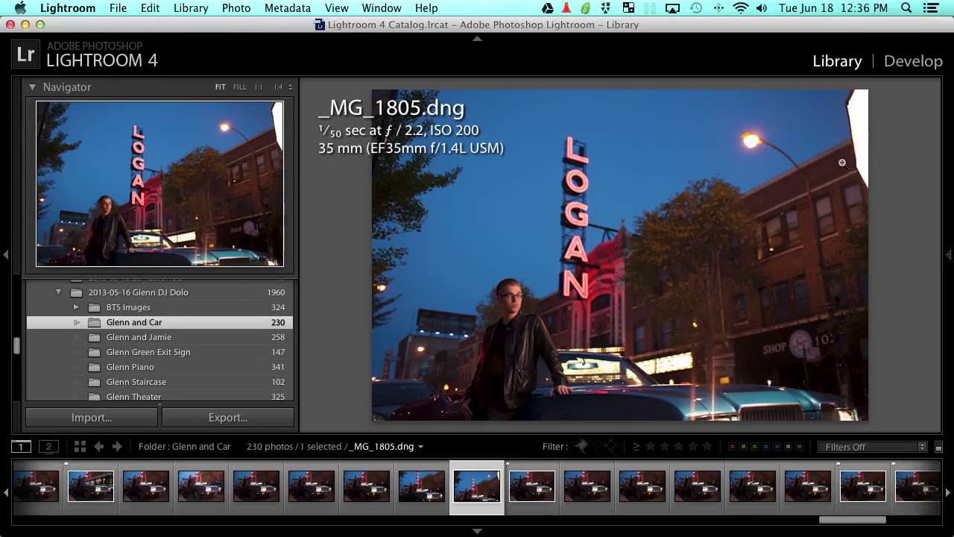
# Browse from _MG_1805.dng through the final car frames to _MG_1818.dng, comparing their exposure.
pyautogui.press('Right')
pyautogui.press('Right')
pyautogui.press('Right')
pyautogui.press('Right')
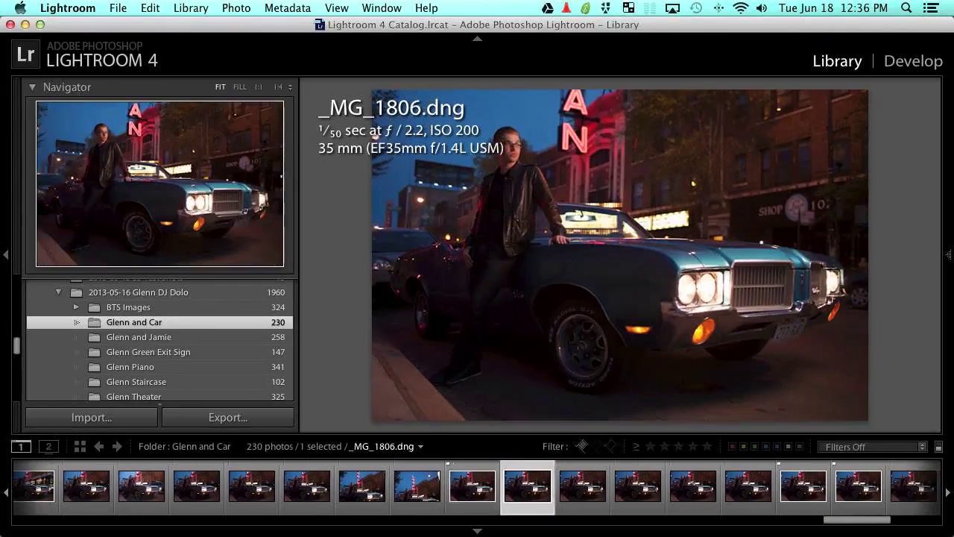
pyautogui.press('Right')
pyautogui.press('Right')
pyautogui.press('Right')
pyautogui.press('Right')
pyautogui.press('Right')
pyautogui.press('Right')
pyautogui.press('Right')
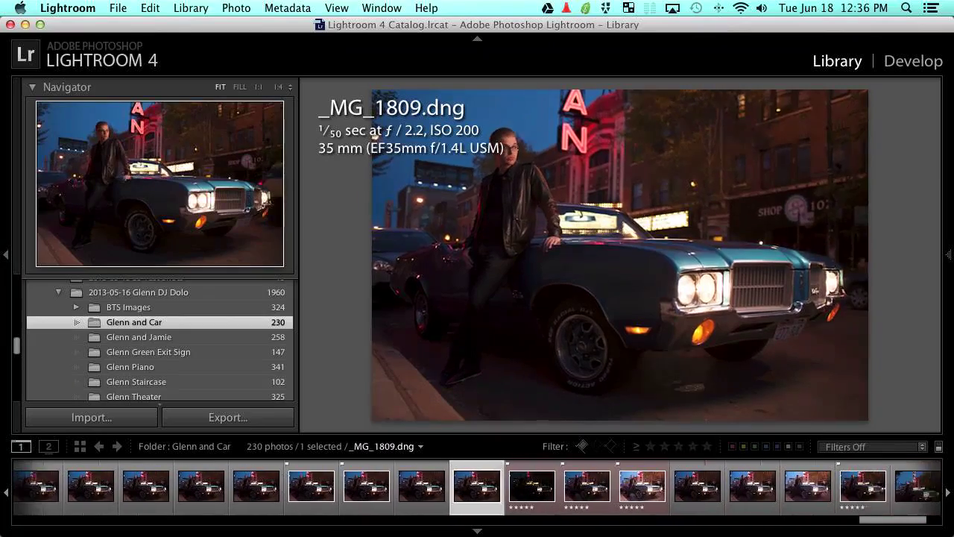
pyautogui.press('Right')
pyautogui.press('Right')
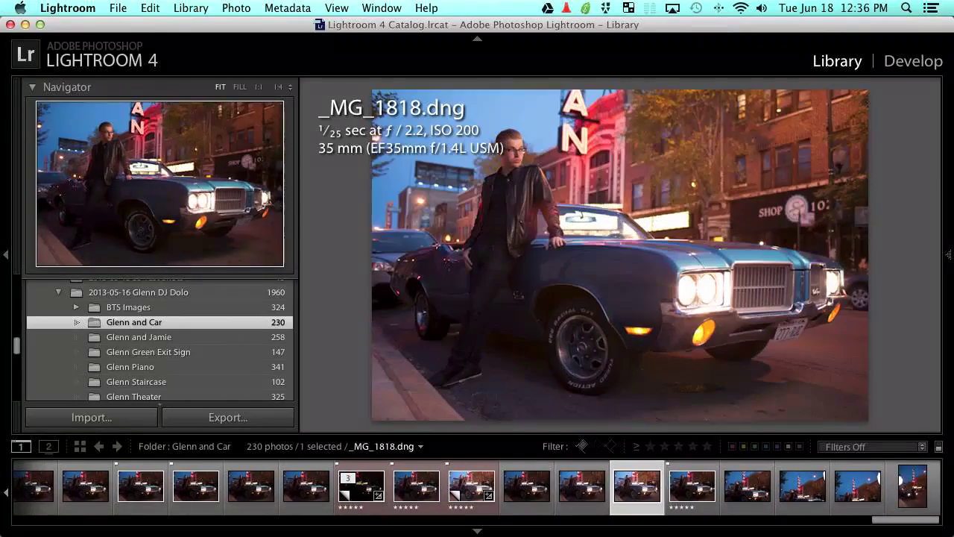
# Return to the five-star _MG_1816.dng stack and compare its original with the dark and bright virtual copies.
pyautogui.press('Left')
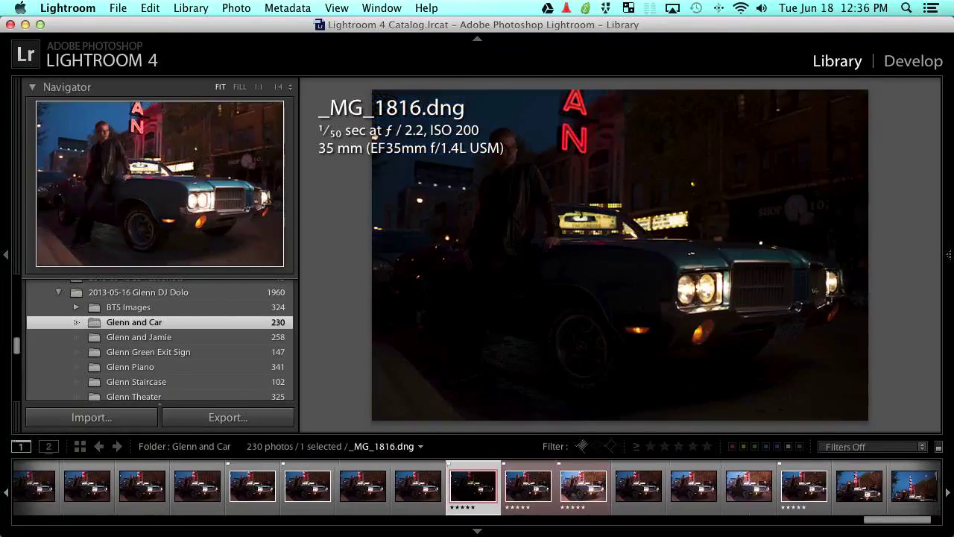
pyautogui.press('Right')
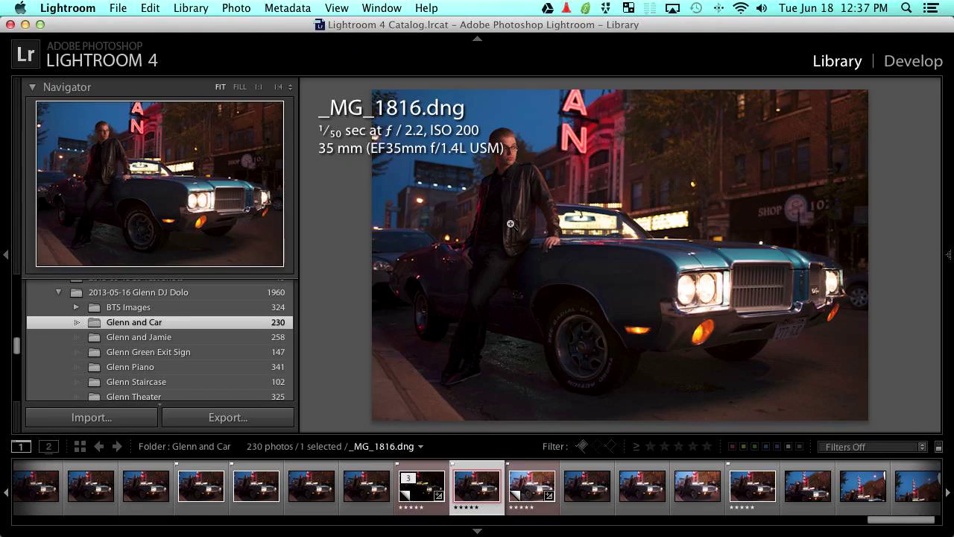
pyautogui.press('Left')
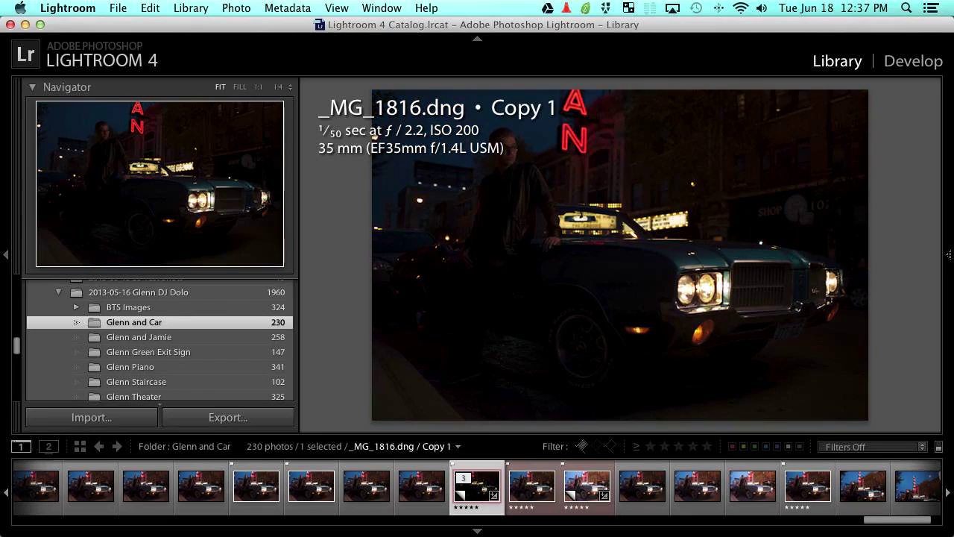
pyautogui.press('Right')
pyautogui.press('Right')
pyautogui.press('Left')
pyautogui.press('Left')
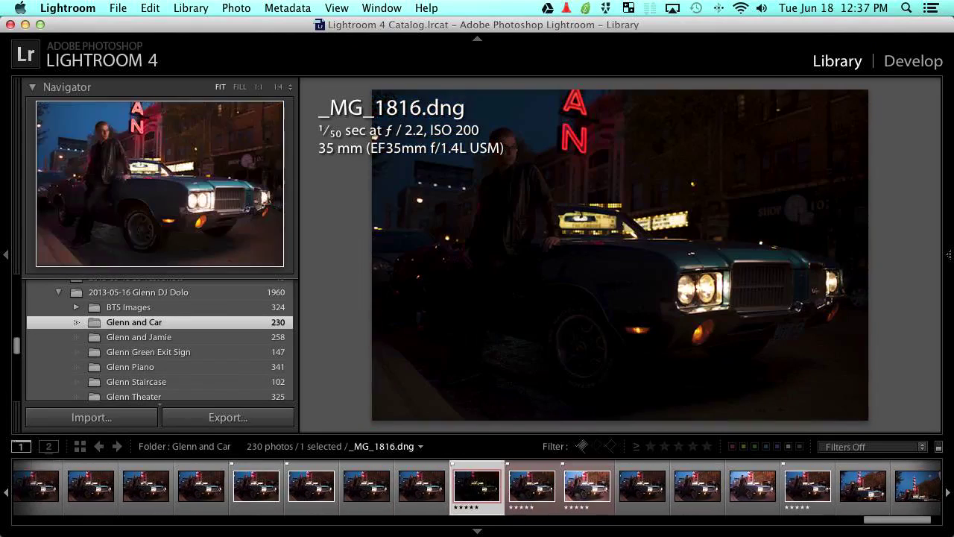
# Select the original _MG_1816.dng and create another virtual copy of it.
pyautogui.press('Right')
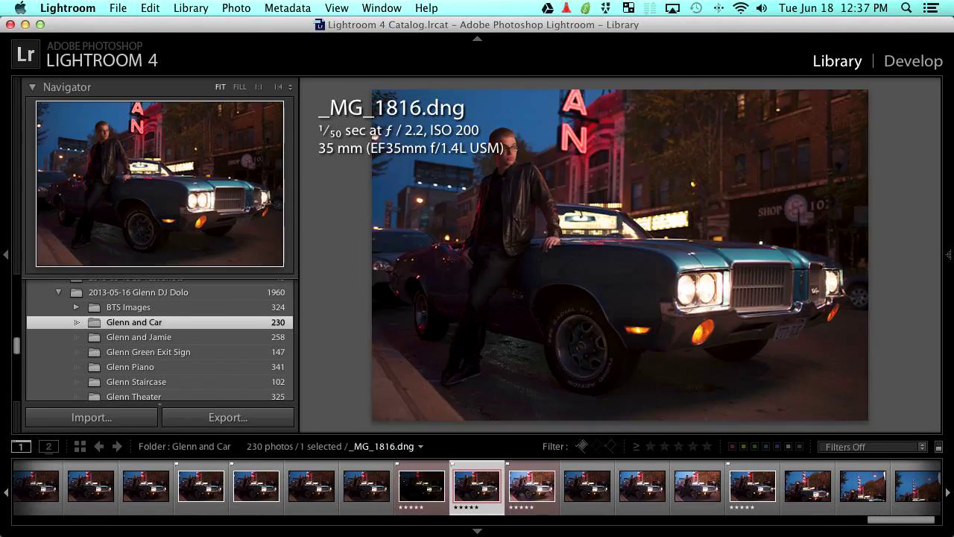
pyautogui.rightClick(488, 482)
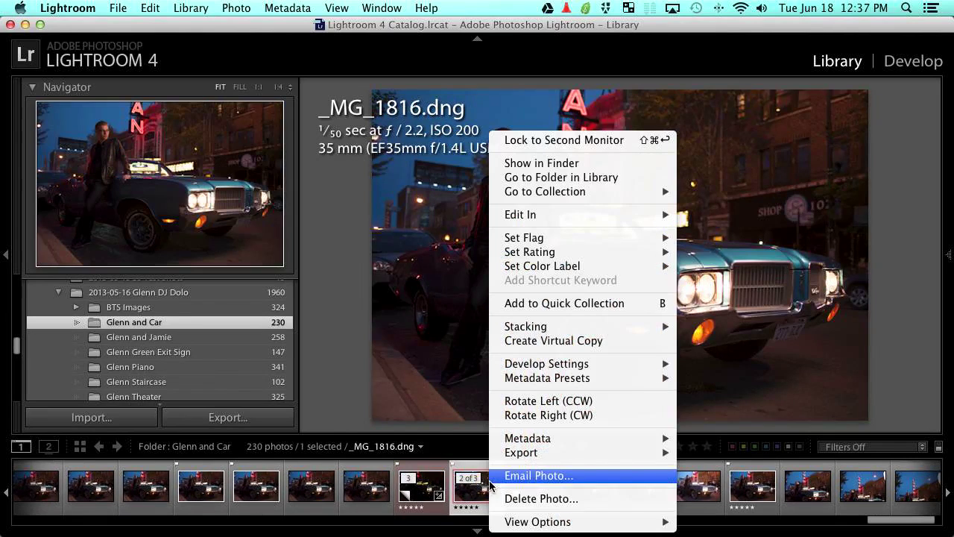
pyautogui.click(545, 342)
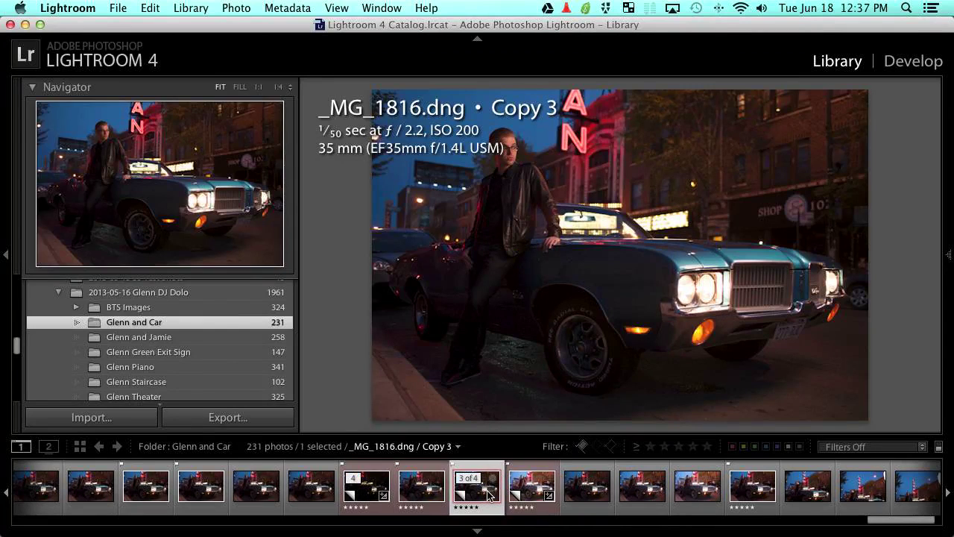
# Compare the bright, dark and original versions of _MG_1816.dng, ending with Copy 3 selected.
pyautogui.press('Right')
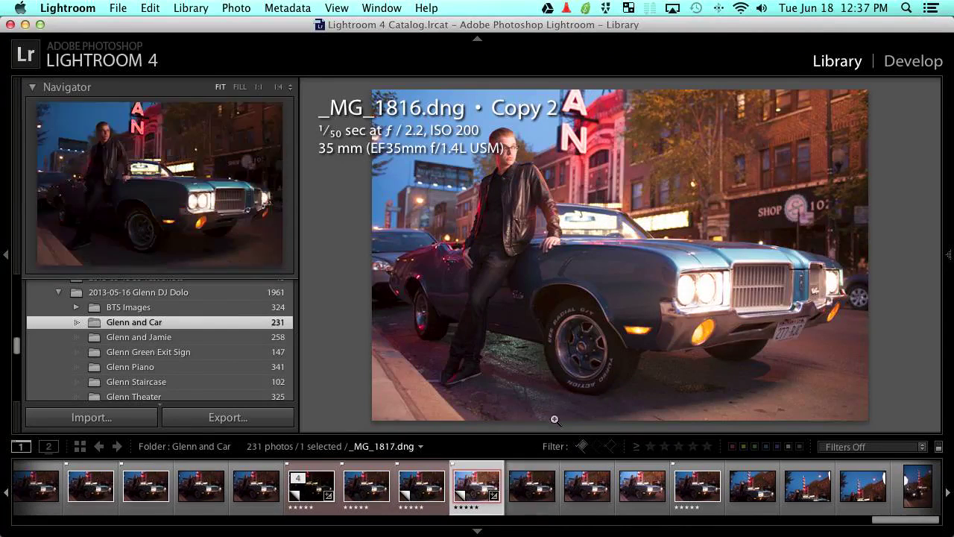
pyautogui.press('Left')
pyautogui.press('Left')
pyautogui.press('Left')
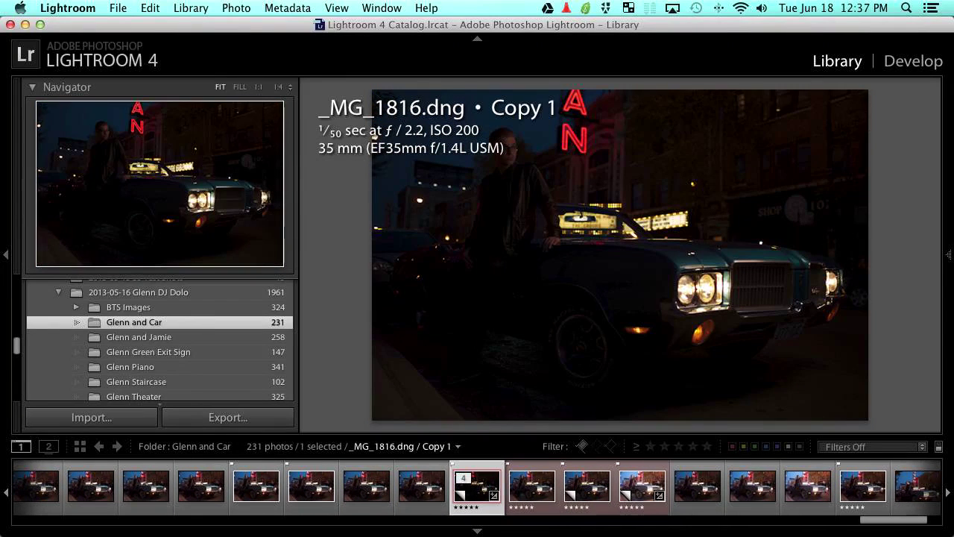
pyautogui.press('Right')
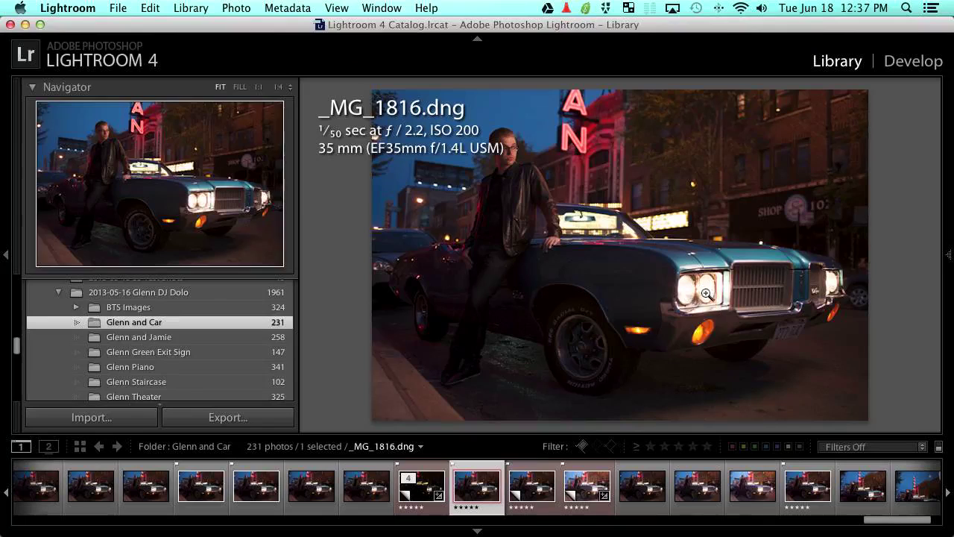
pyautogui.click(544, 487)
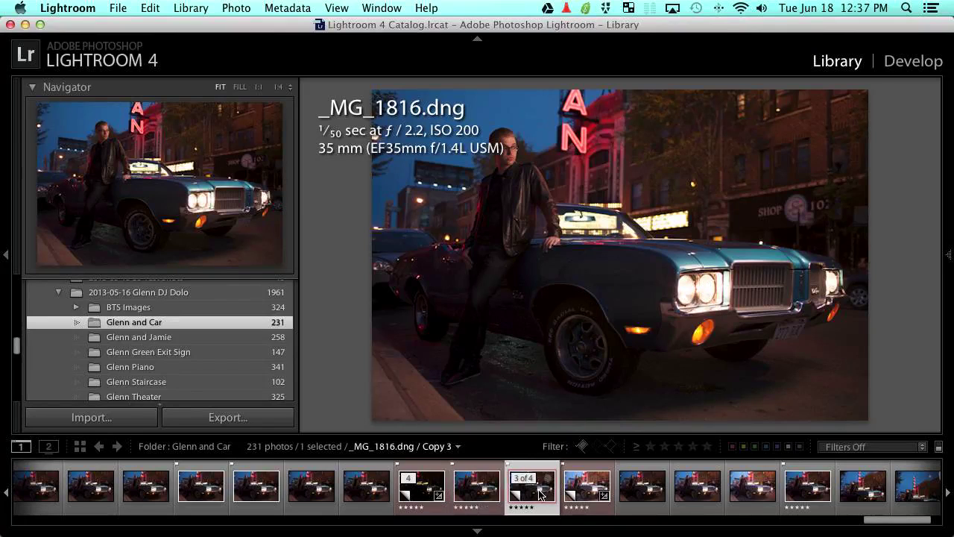
# Open Copy 3 of _MG_1816.dng in Develop, try an exposure of −2.25 and undo that change.
pyautogui.press('i')
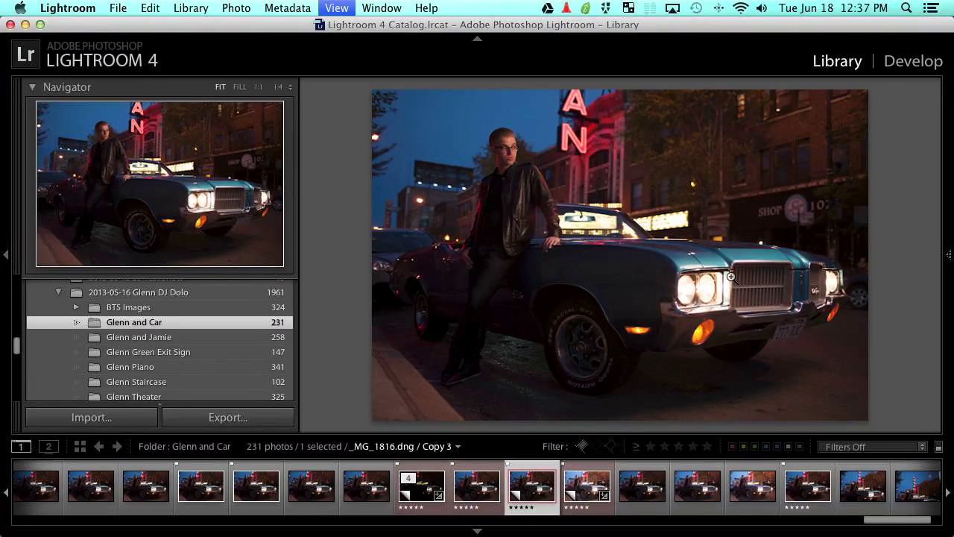
pyautogui.press('d')
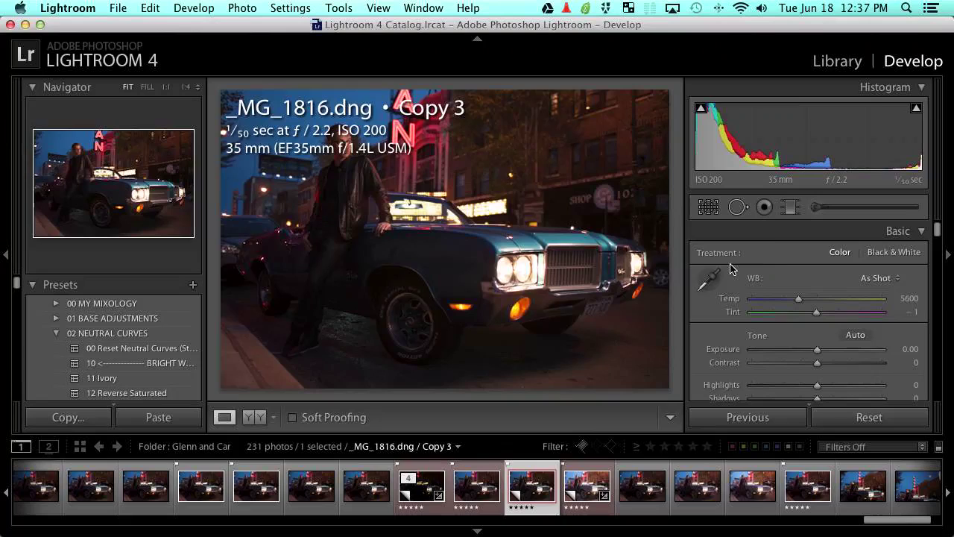
pyautogui.scroll(-2, 734, 282)
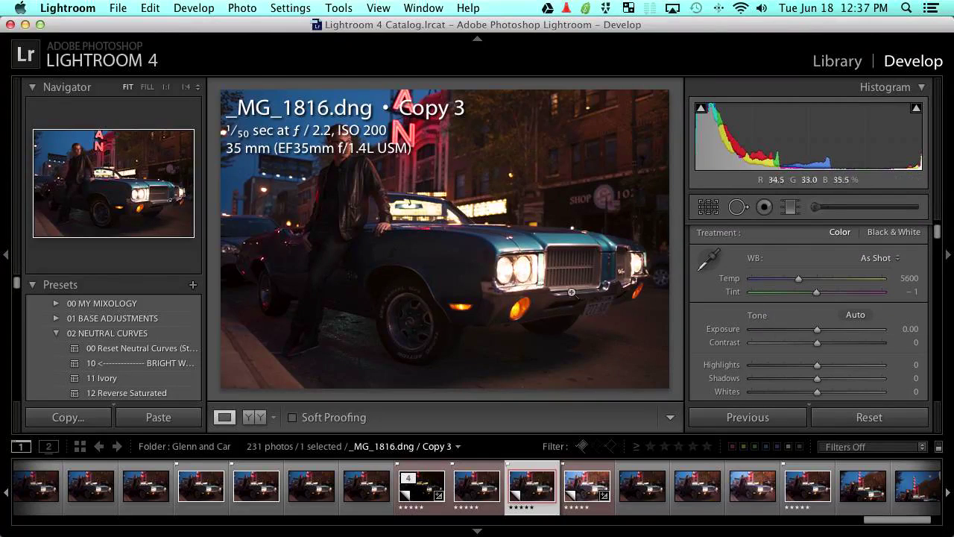
pyautogui.click(786, 331)
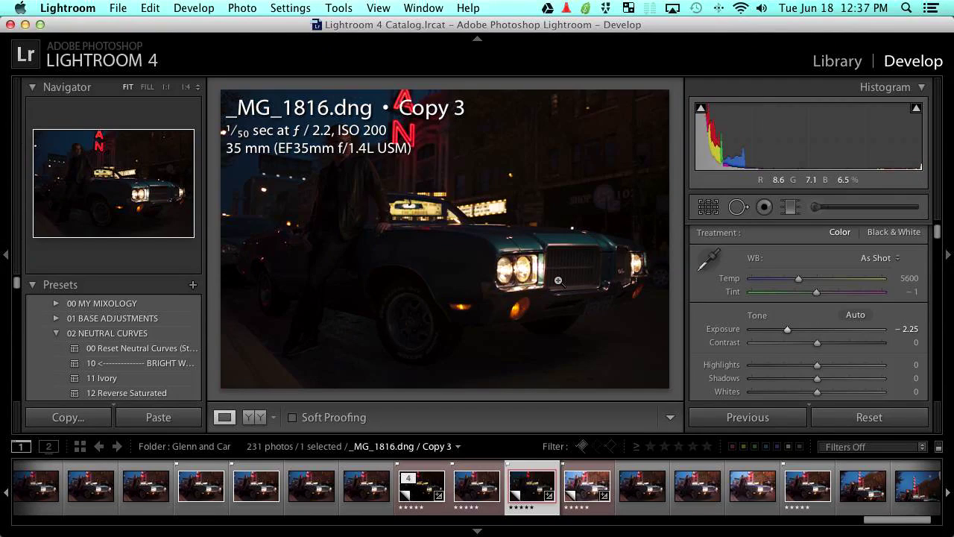
pyautogui.press('cmd+z')
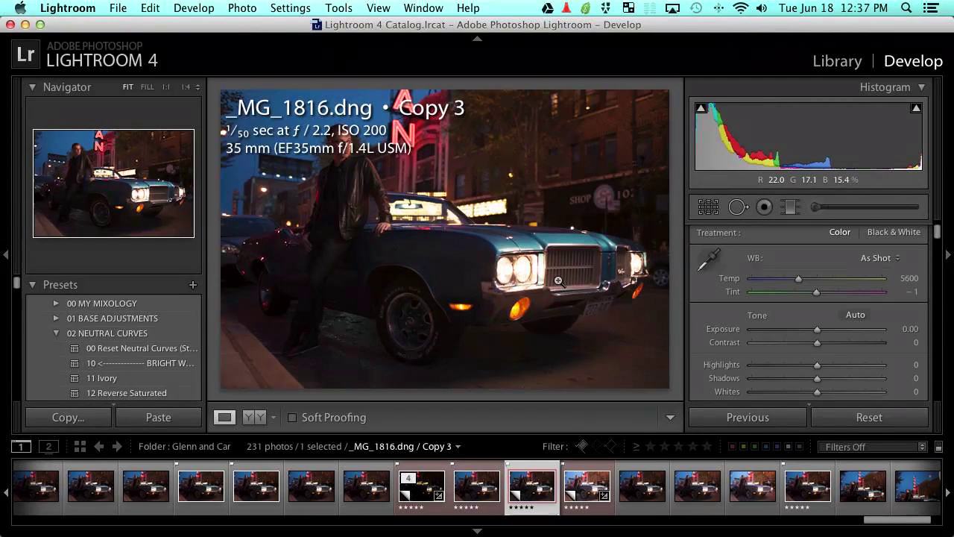
# Return to the Library and compare the original _MG_1816.dng with its dark Copy 1 and bright Copy 2.
pyautogui.click(844, 63)
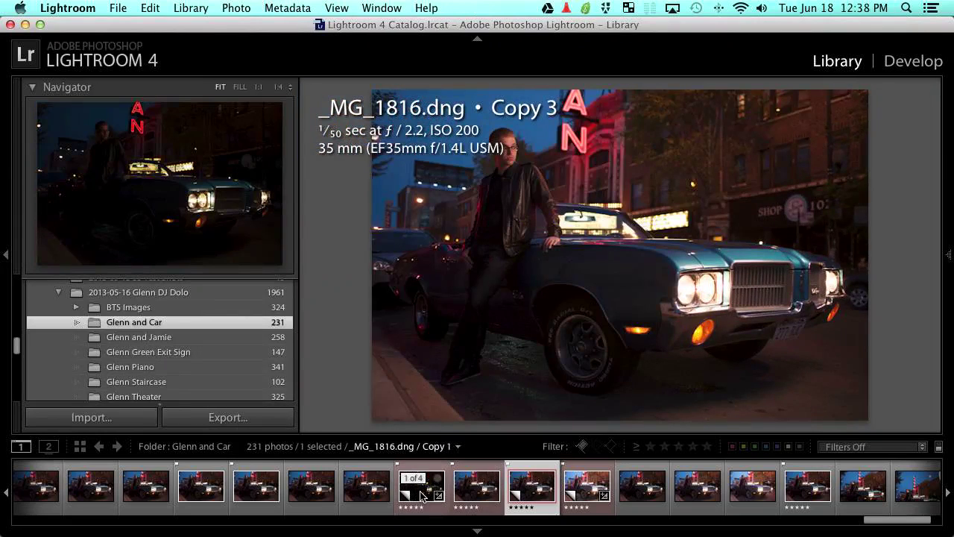
pyautogui.click(492, 490)
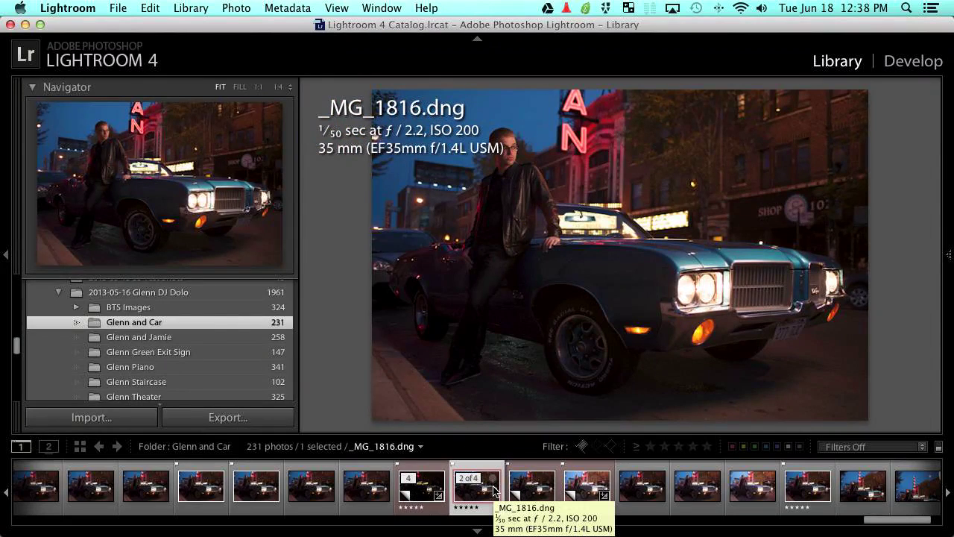
pyautogui.click(413, 489)
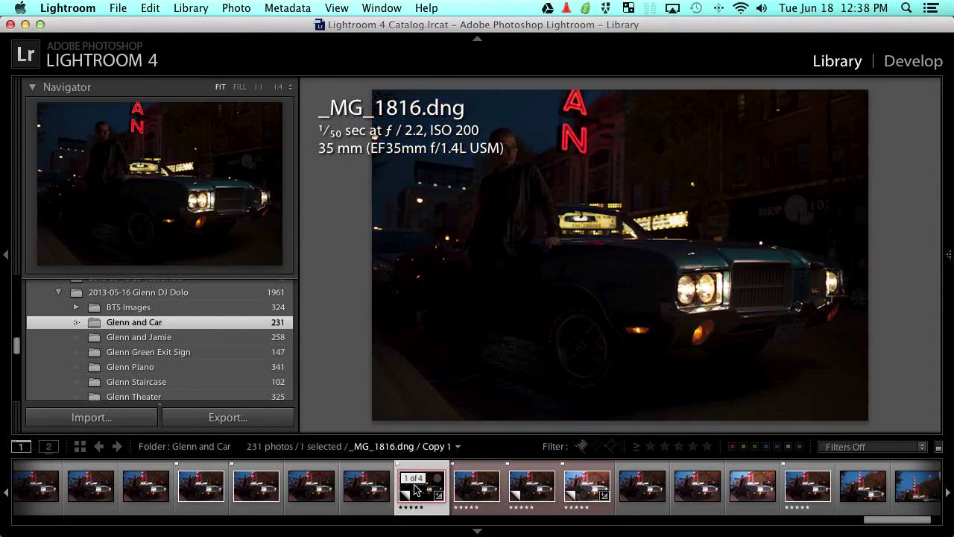
pyautogui.click(588, 488)
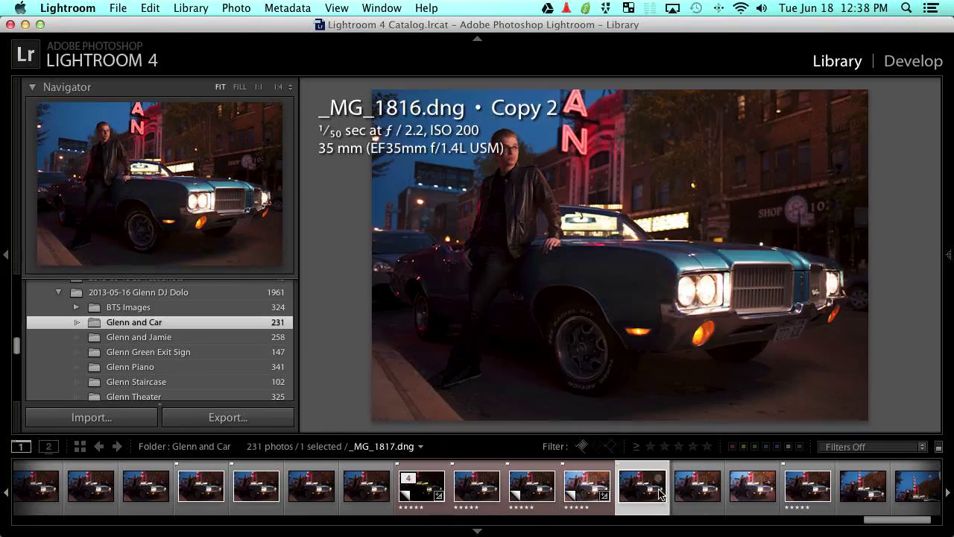
# Browse the remaining frames of the portrait-and-car folder from _MG_1817.dng to _MG_1824.dng.
pyautogui.click(642, 486)
pyautogui.scroll(-1, 658, 489)
pyautogui.press('Right')
pyautogui.press('Right')
pyautogui.press('Right')
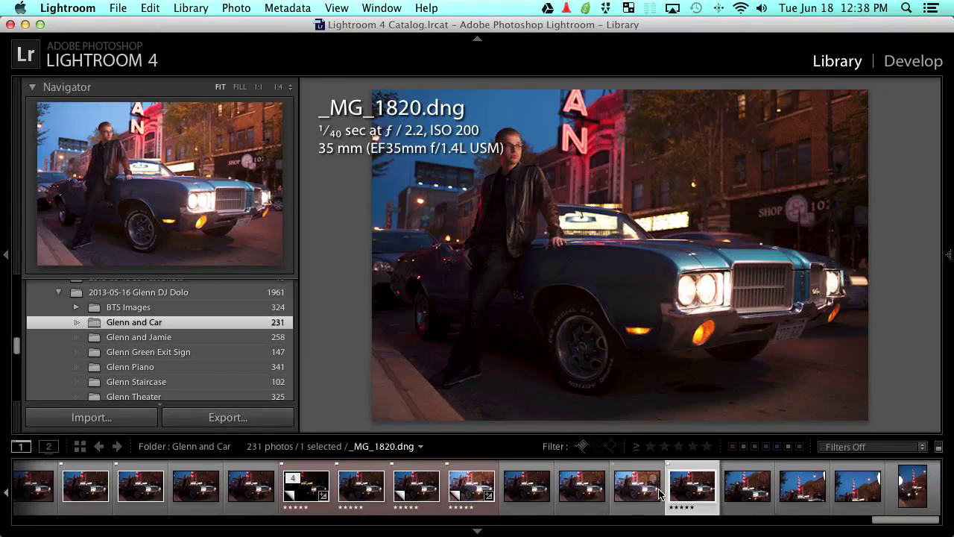
pyautogui.press('Right')
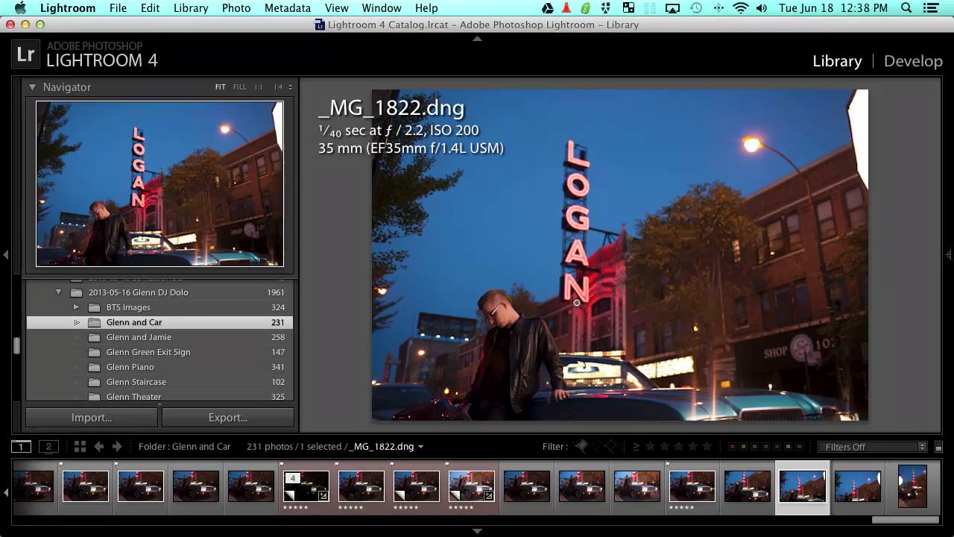
pyautogui.press('Right')
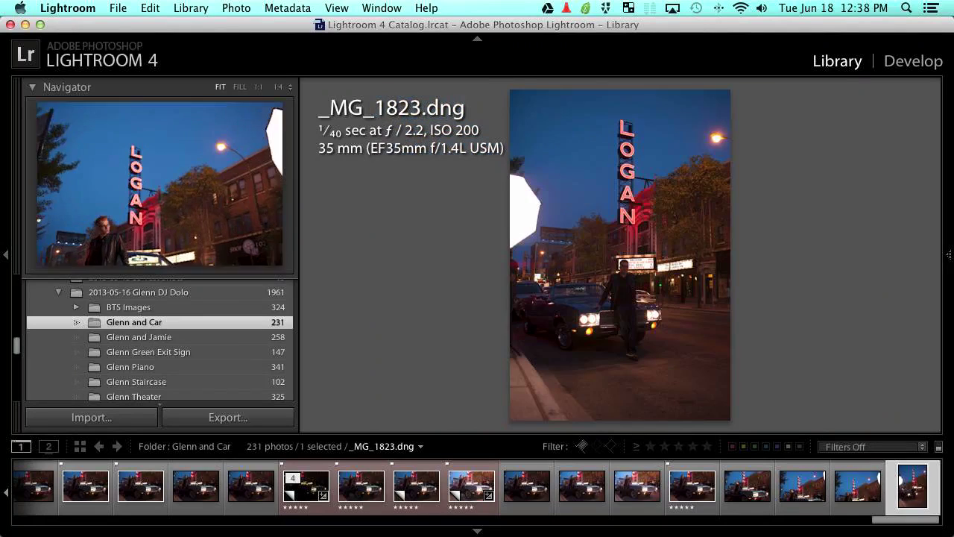
pyautogui.press('Right')
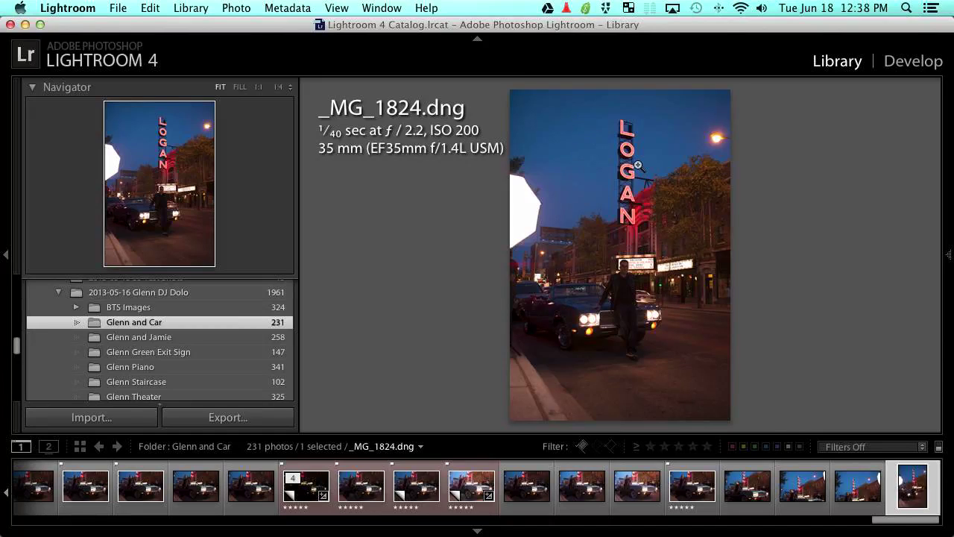
# Open the couple's photo folder and browse its convertible frames, going from _MG_1932.dng back to _MG_1923.dng and ahead to _MG_1999.dng.
pyautogui.click(204, 339)
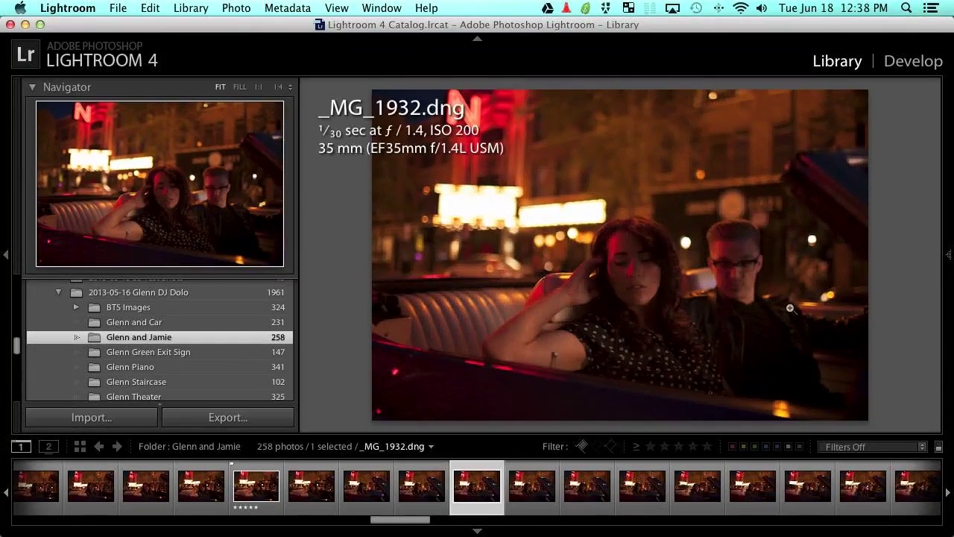
pyautogui.press('Left')
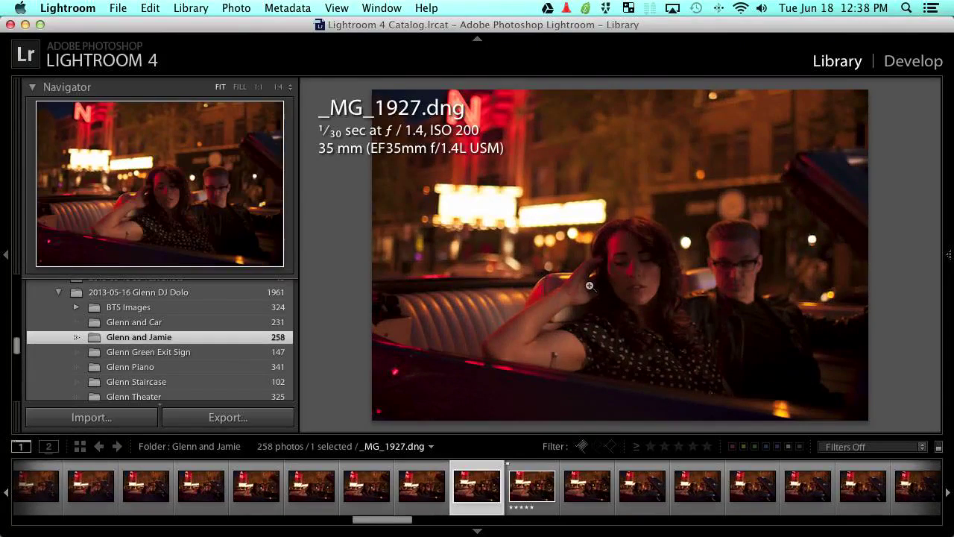
pyautogui.press('Left')
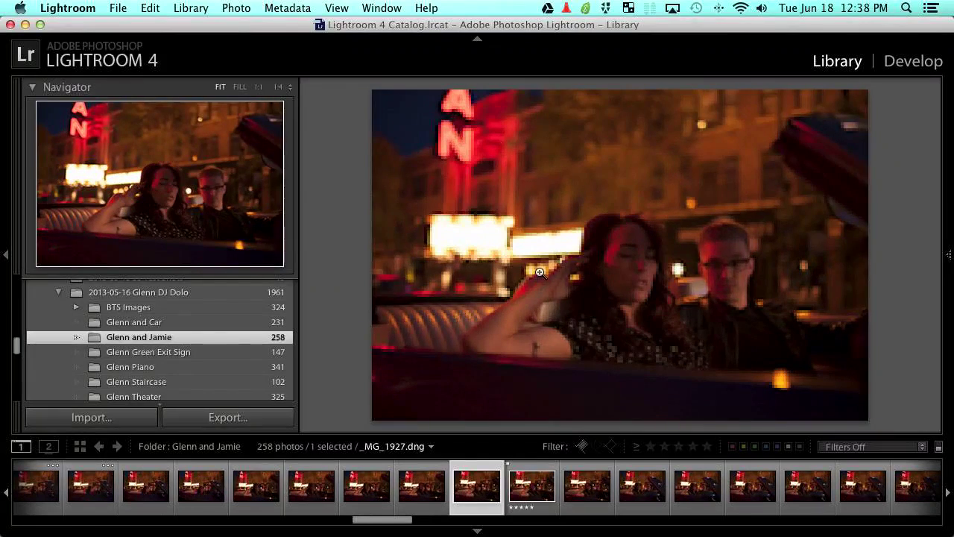
pyautogui.press('Left')
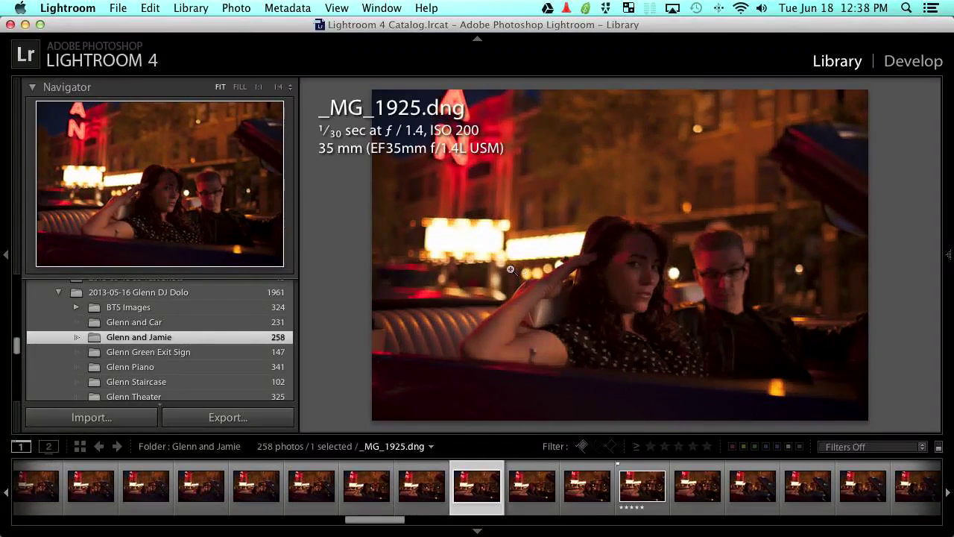
pyautogui.press('Left')
pyautogui.press('Left')
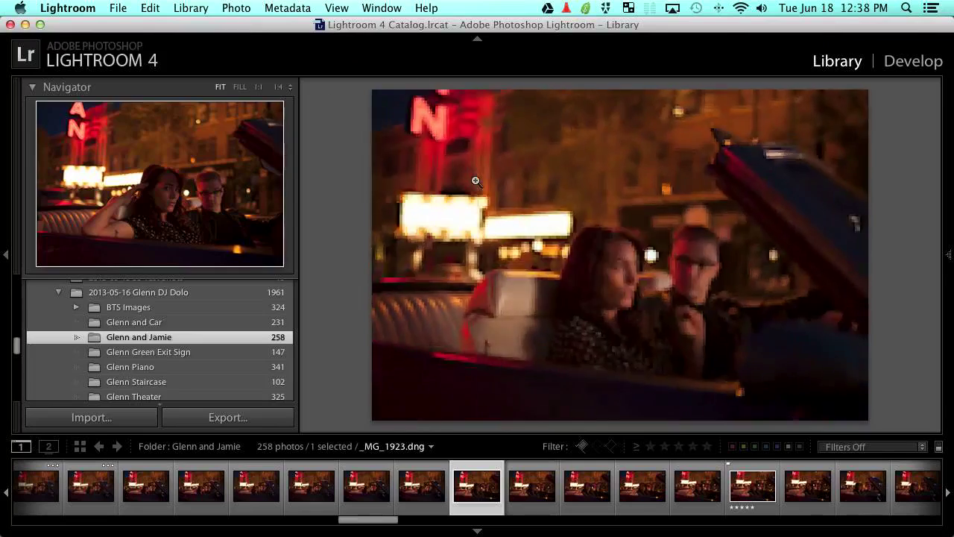
pyautogui.press('Left')
pyautogui.press('Left')
pyautogui.press('Left')
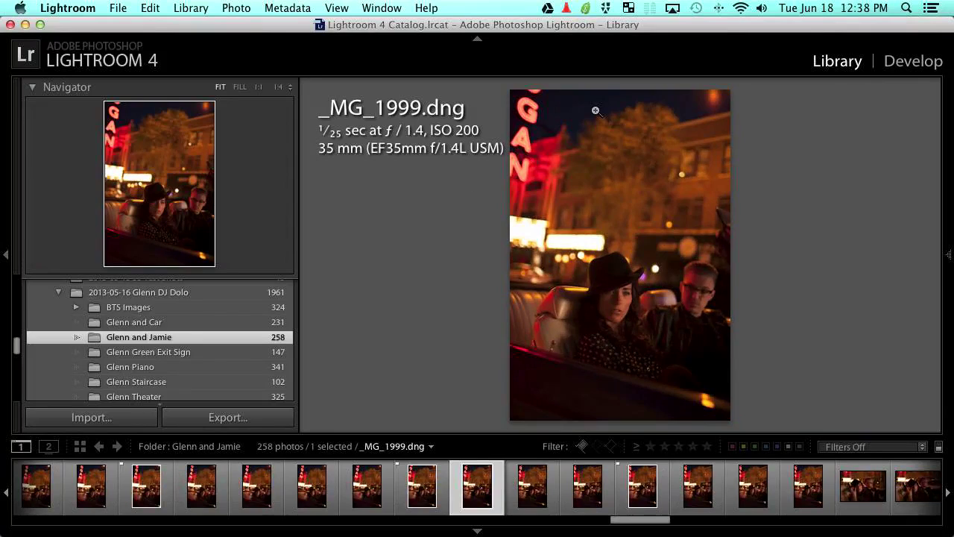
pyautogui.press('Left')
pyautogui.press('Left')
pyautogui.press('Left')
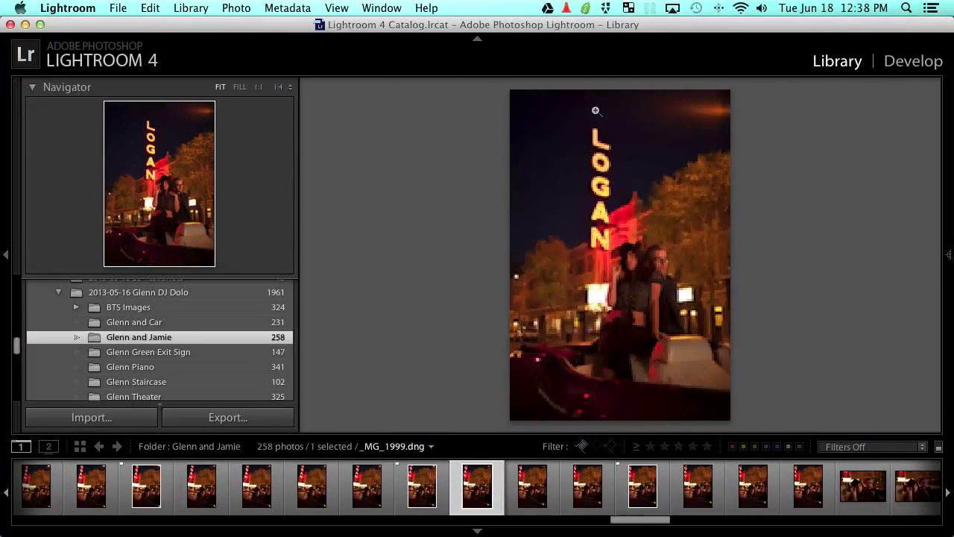
# Browse the couple's night frames with the lit theater sign, from _MG_2019.dng past _MG_2024.dng to _MG_2047.dng.
pyautogui.press('Right')
pyautogui.press('Right')
pyautogui.press('Right')
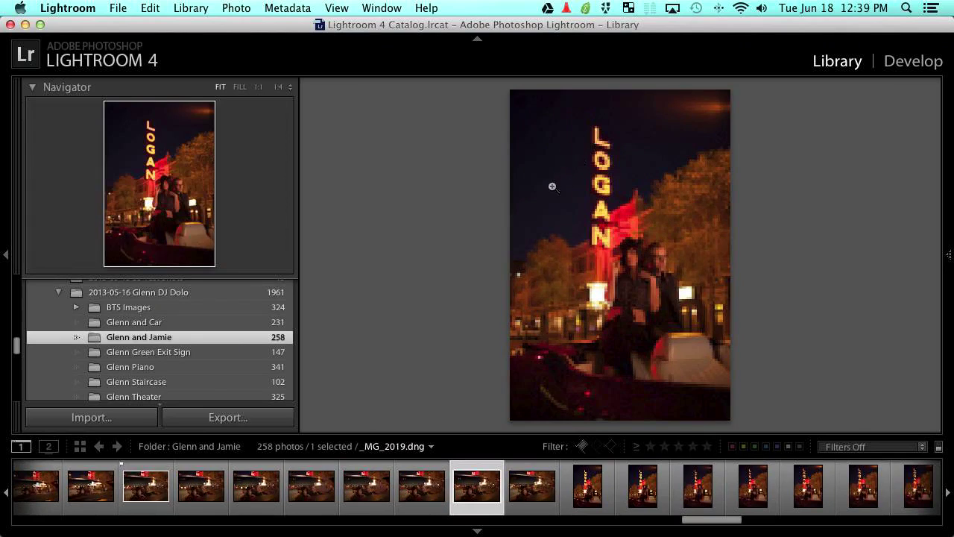
pyautogui.press('Right')
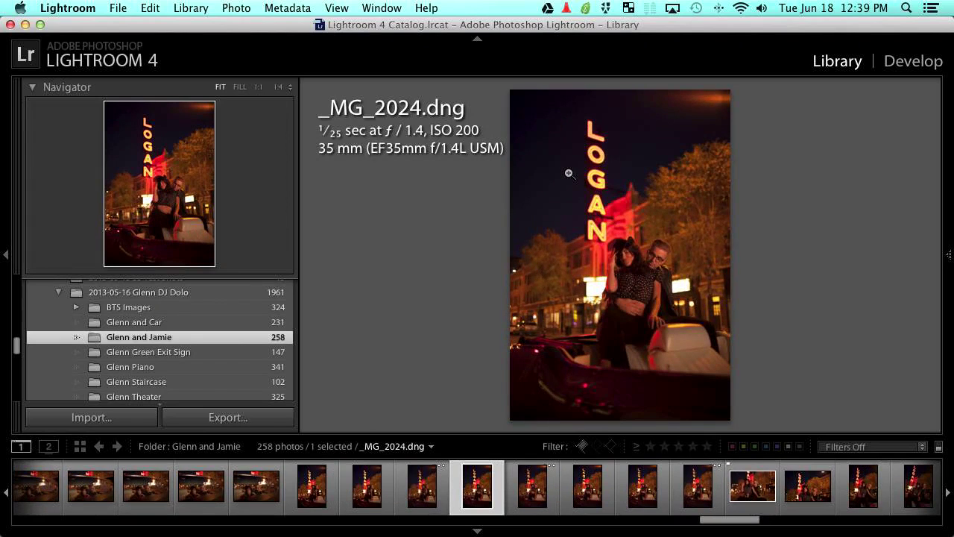
pyautogui.press('Right')
pyautogui.press('Right')
pyautogui.press('Right')
pyautogui.press('Right')
pyautogui.press('Right')
pyautogui.press('Right')
pyautogui.press('Right')
pyautogui.press('Right')
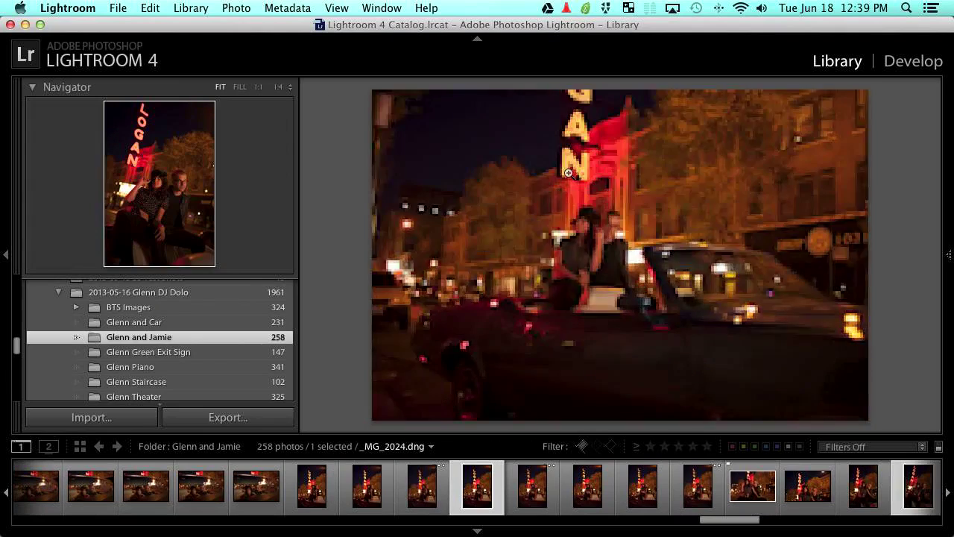
pyautogui.press('Right')
pyautogui.press('Right')
pyautogui.press('Right')
pyautogui.press('Right')
pyautogui.press('Right')
pyautogui.press('Right')
pyautogui.press('Right')
pyautogui.press('Right')
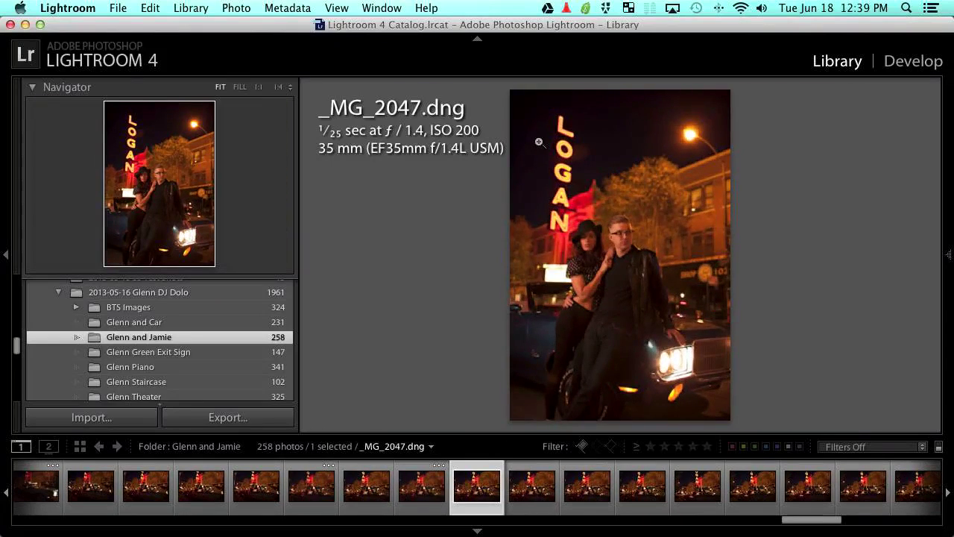
# Browse on to _MG_2079.dng and switch the photo info overlay to capture time and dimensions.
pyautogui.press('Right')
pyautogui.press('Right')
pyautogui.press('Right')
pyautogui.press('Right')
pyautogui.press('Right')
pyautogui.press('Right')
pyautogui.press('Right')
pyautogui.press('Right')
pyautogui.press('Right')
pyautogui.press('Right')
pyautogui.press('i')
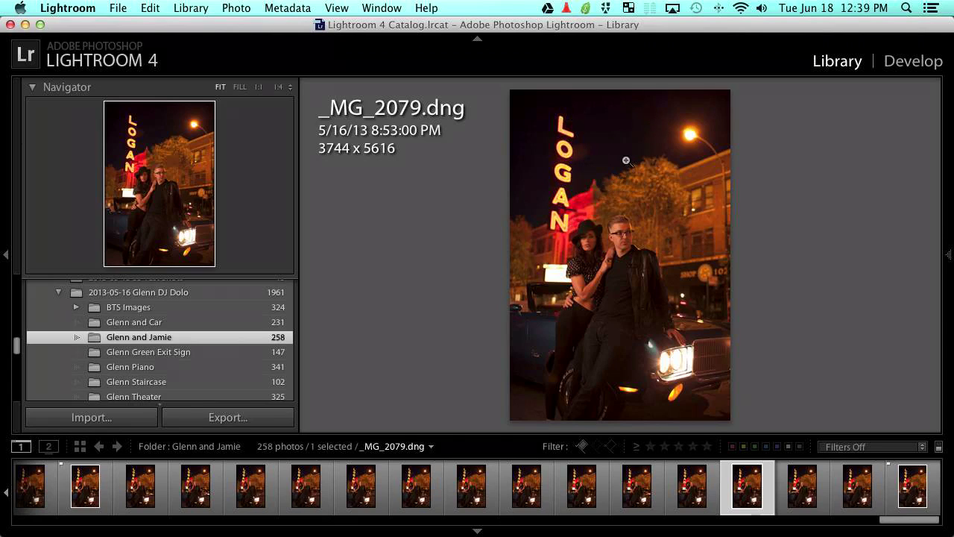
# Check the final frames' capture times up to _MG_2082.dng, and step back to _MG_2078.dng.
pyautogui.press('Right')
pyautogui.press('Right')
pyautogui.press('Right')
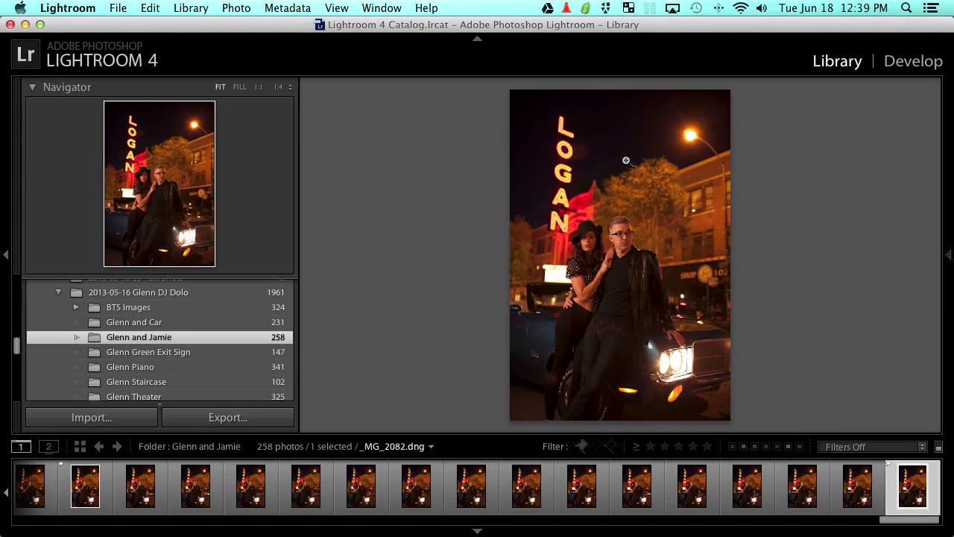
pyautogui.press('Left')
pyautogui.press('Left')
pyautogui.press('Left')
pyautogui.press('Left')
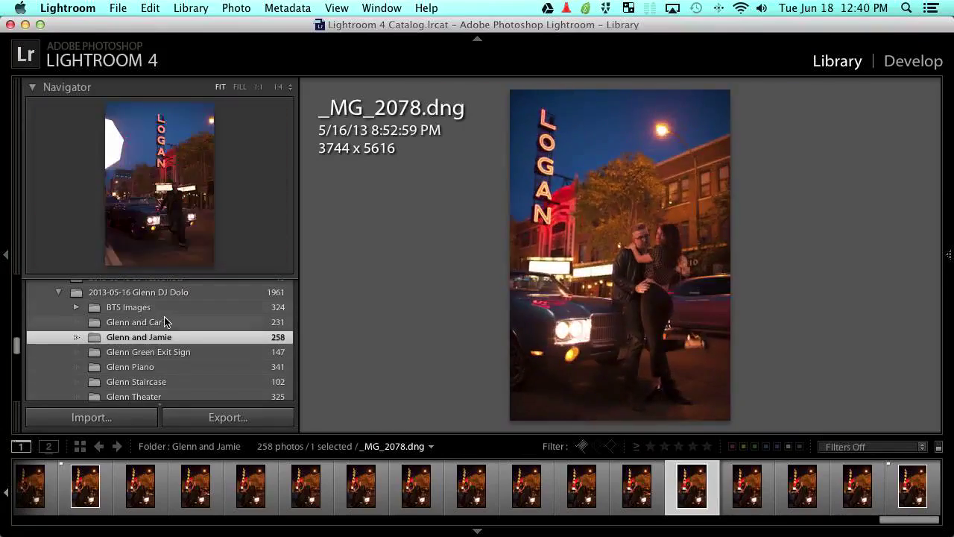
# Return to the portrait-and-car folder, filter it to flagged photos and select the original _MG_1816.dng.
pyautogui.click(164, 322)
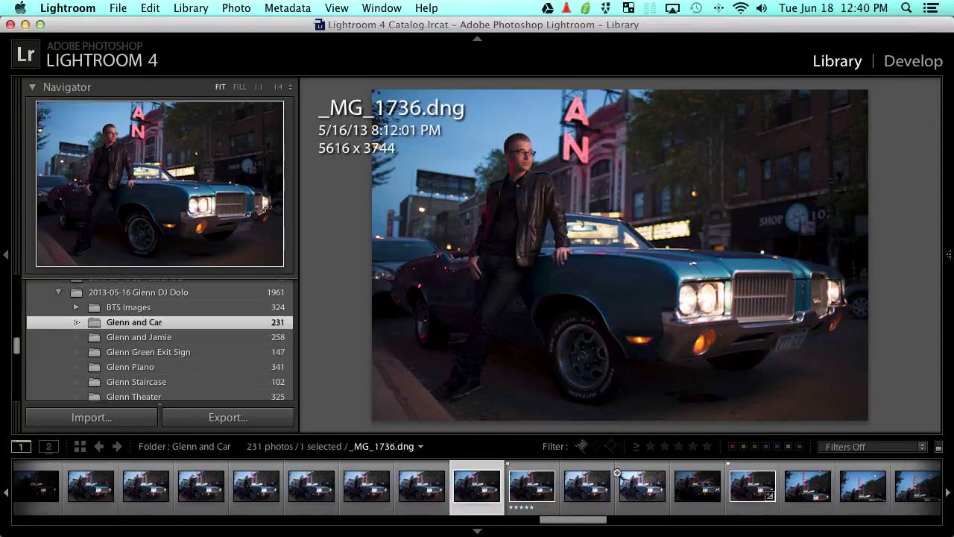
pyautogui.click(584, 448)
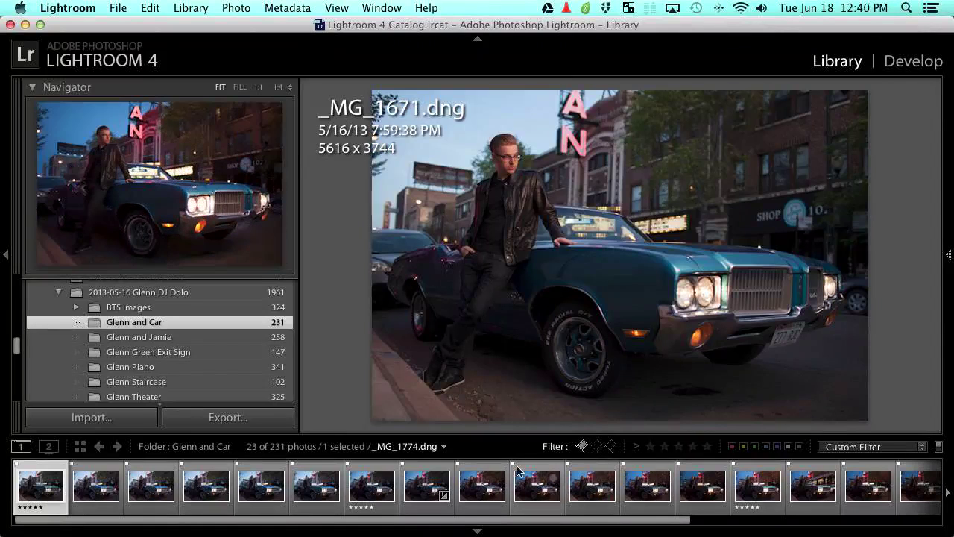
pyautogui.hscroll(5, 515, 469)
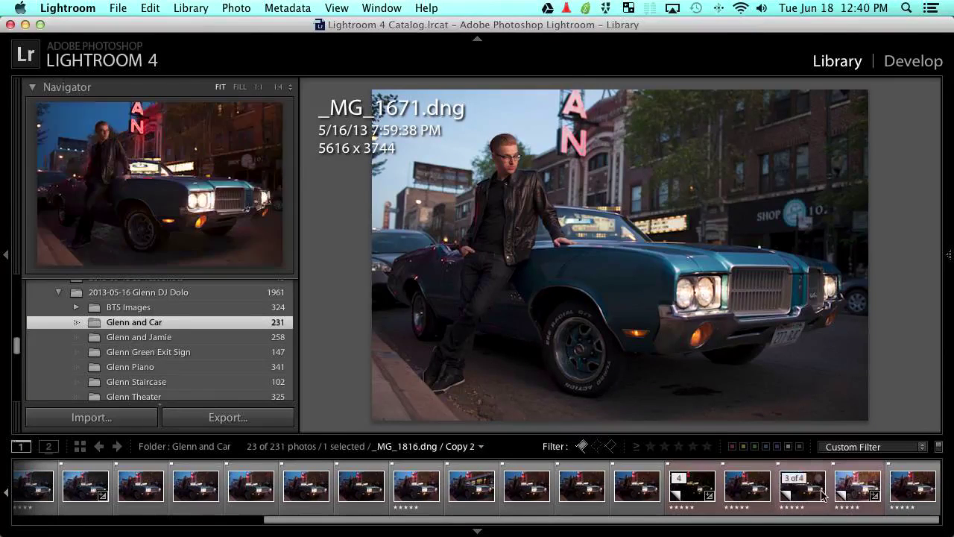
pyautogui.click(747, 491)
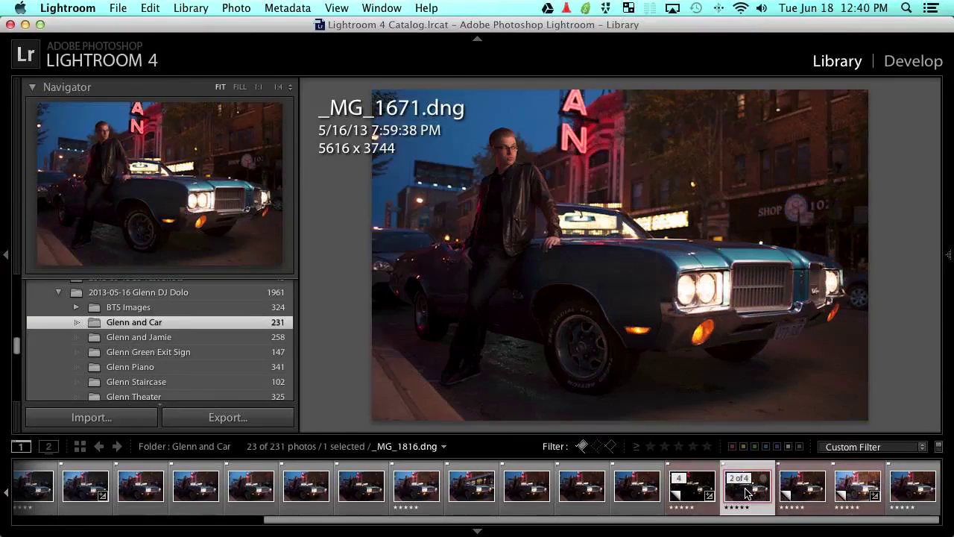
pyautogui.rightClick(461, 187)
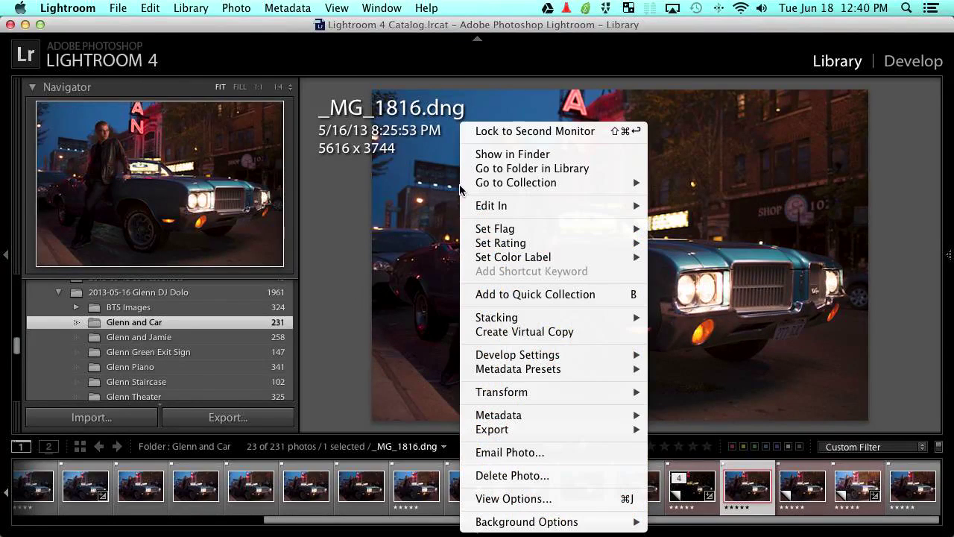
pyautogui.click(747, 486)
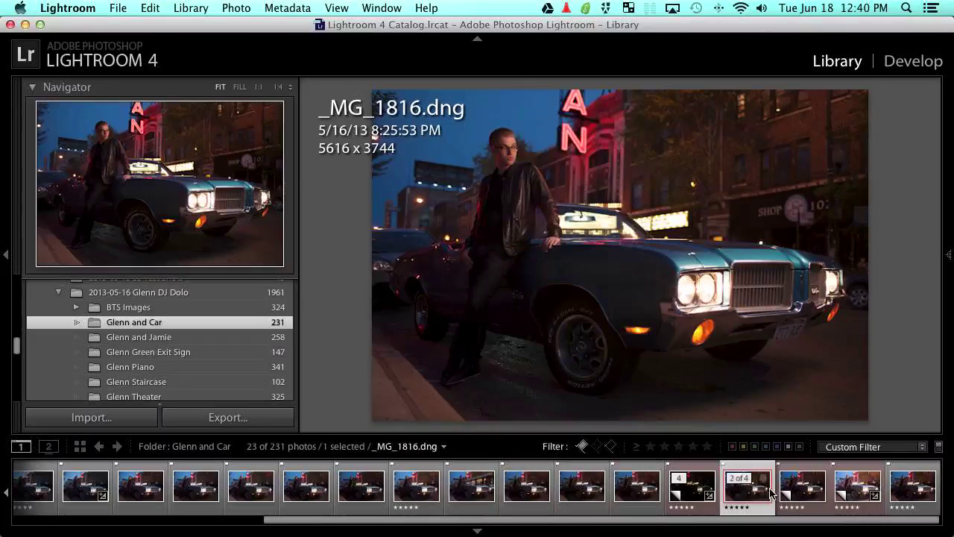
# Select the original _MG_1816.dng together with its three virtual copies and open the full export settings for them.
pyautogui.click(690, 494)
pyautogui.keyDown('shift'); pyautogui.click(856, 489); pyautogui.keyUp('shift')
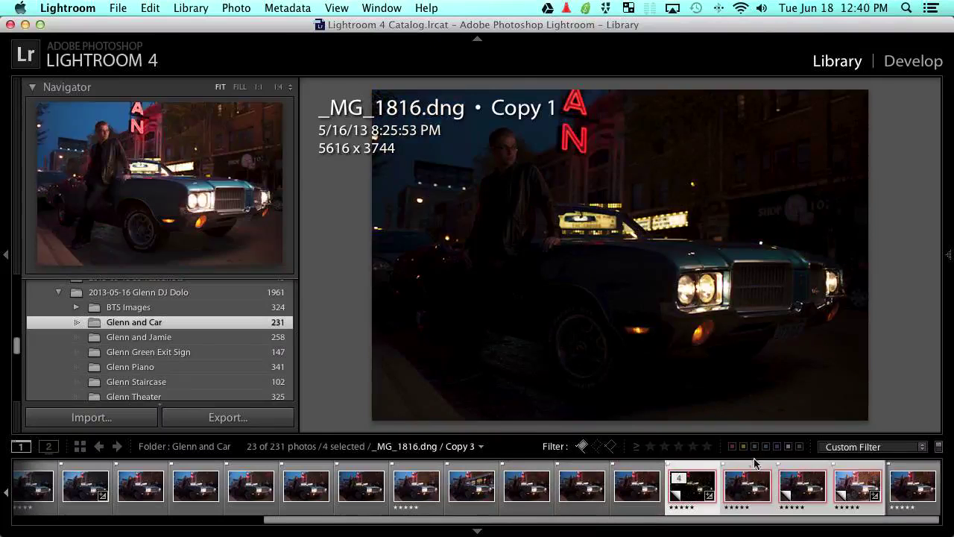
pyautogui.rightClick(749, 489)
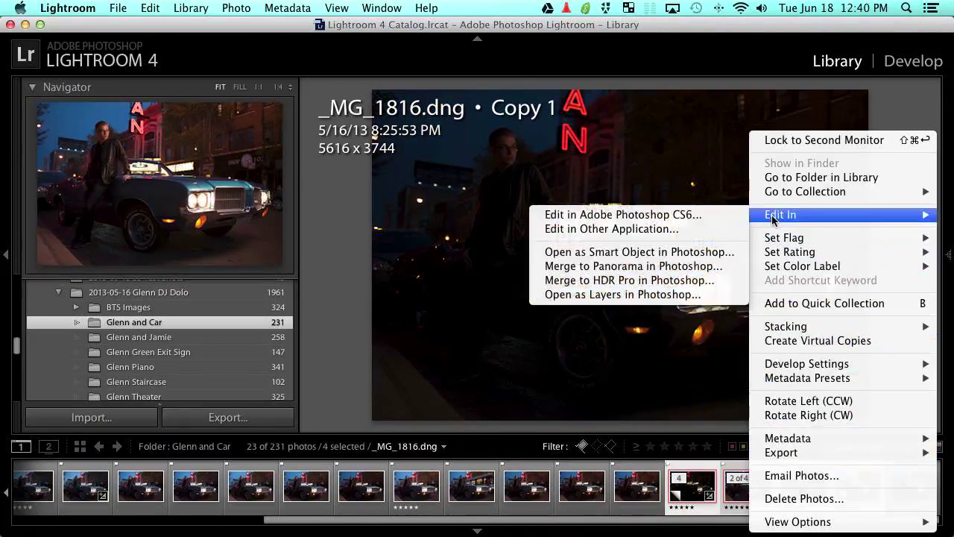
pyautogui.moveTo(847, 455)
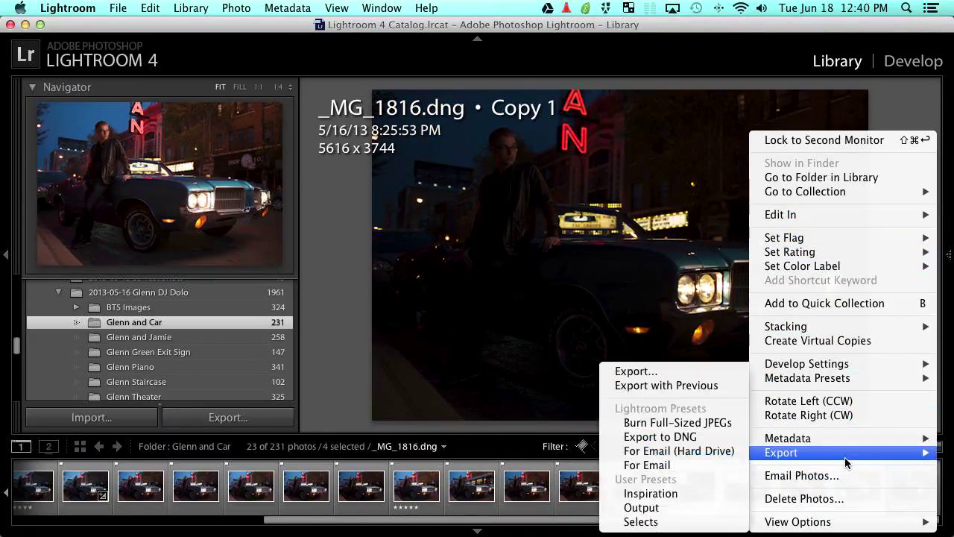
pyautogui.click(678, 377)
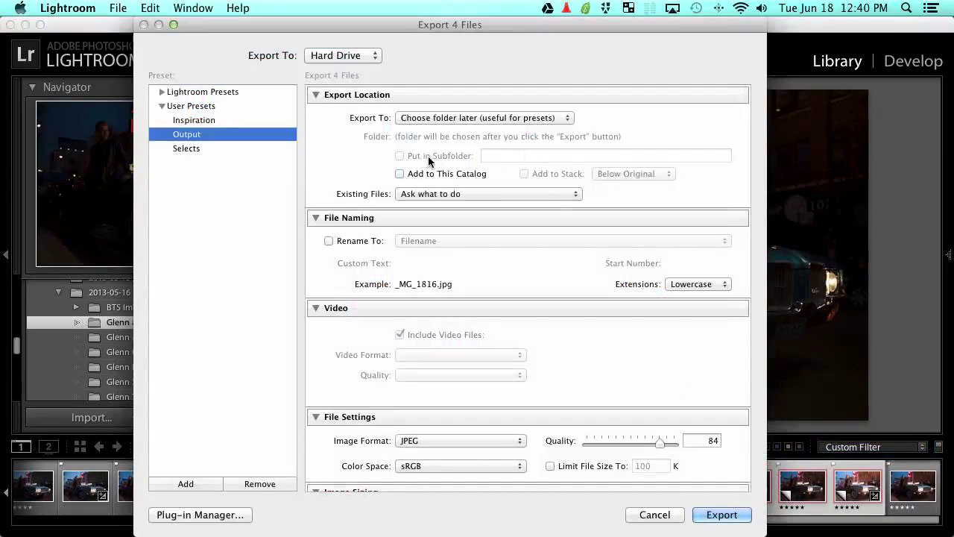
# Compare the Selects and Output export presets, and check the color space choices available for Output.
pyautogui.click(224, 149)
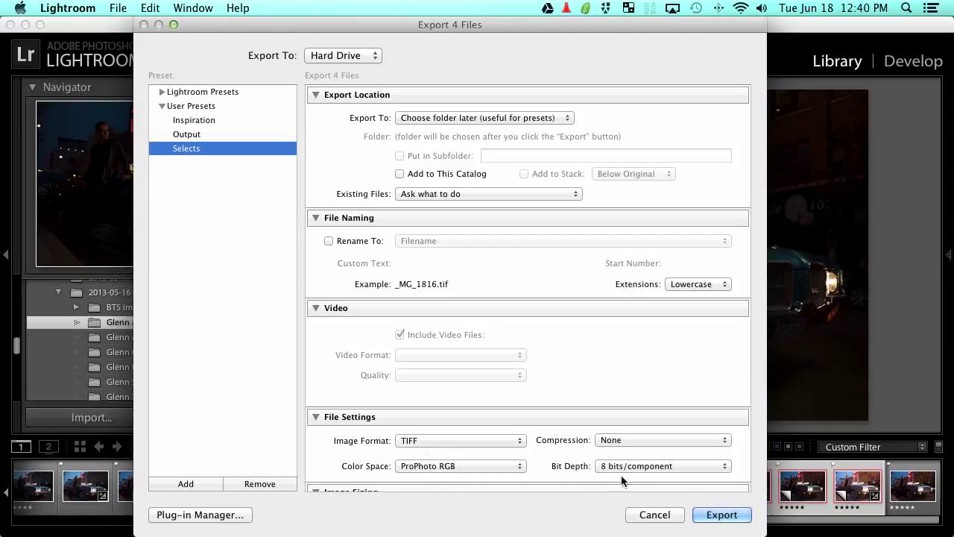
pyautogui.click(247, 135)
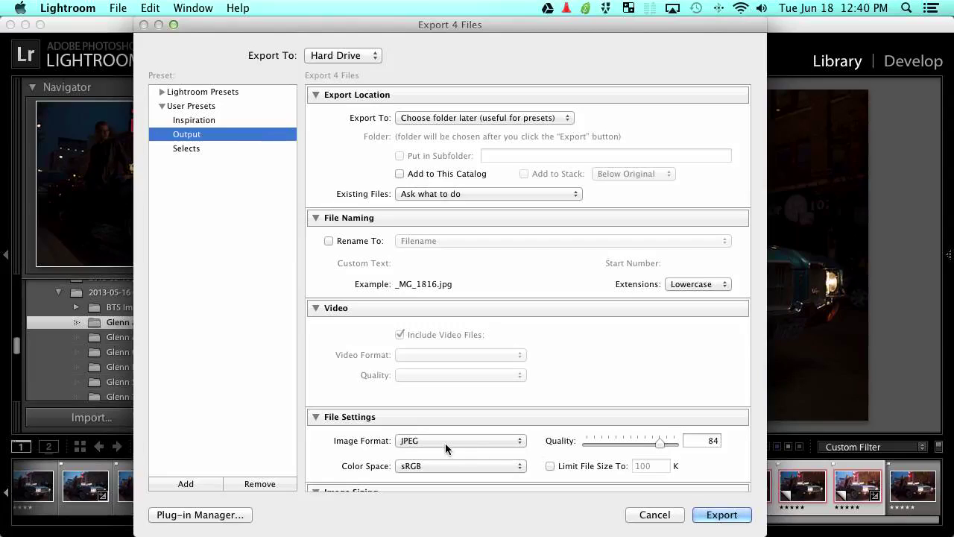
pyautogui.click(465, 466)
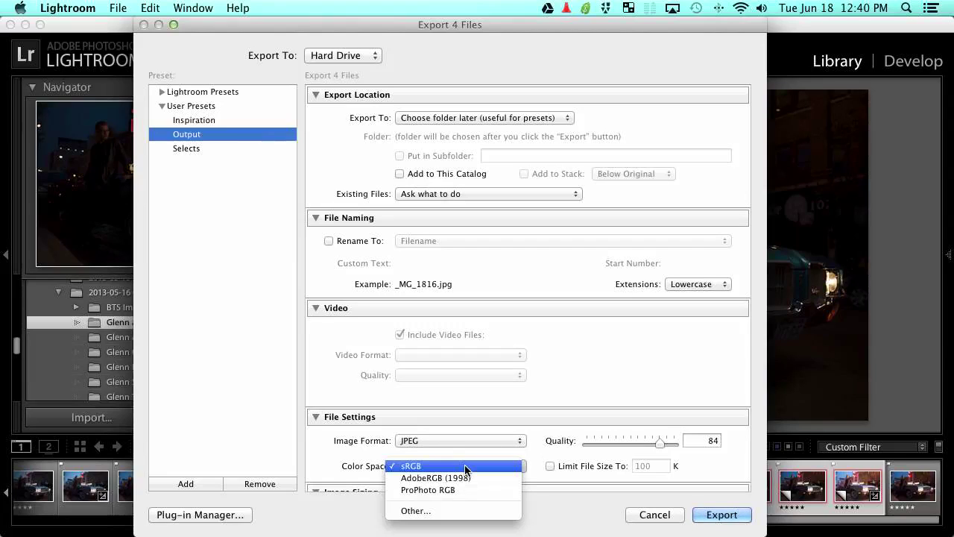
pyautogui.click(357, 461)
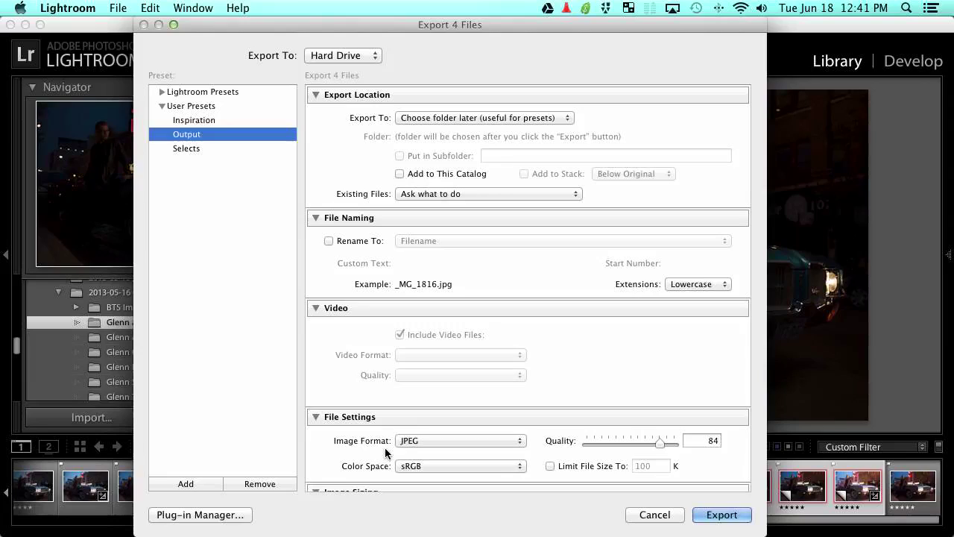
# Review the Selects preset's image format, color space and bit depth options, and leave without exporting.
pyautogui.click(219, 148)
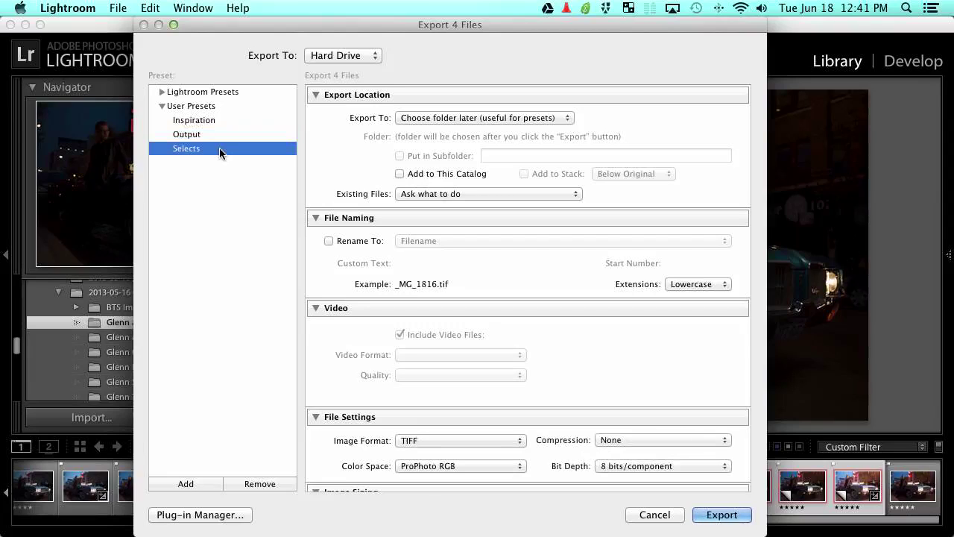
pyautogui.click(422, 440)
pyautogui.click(424, 439)
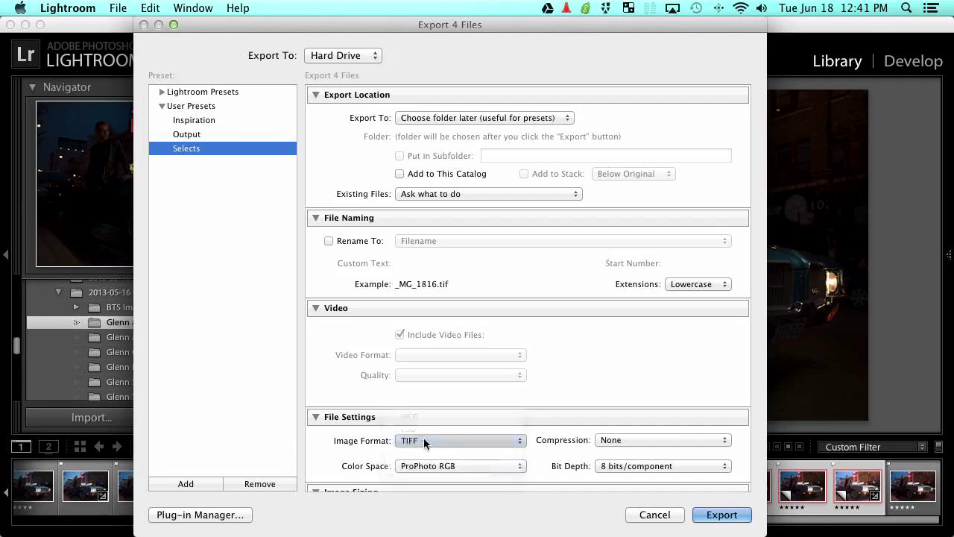
pyautogui.click(440, 466)
pyautogui.click(439, 465)
pyautogui.click(621, 466)
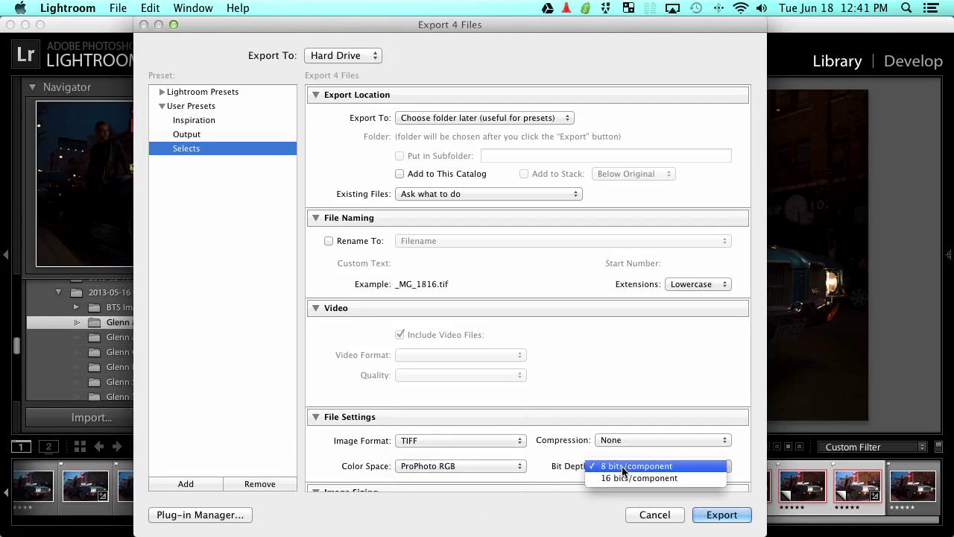
pyautogui.click(623, 467)
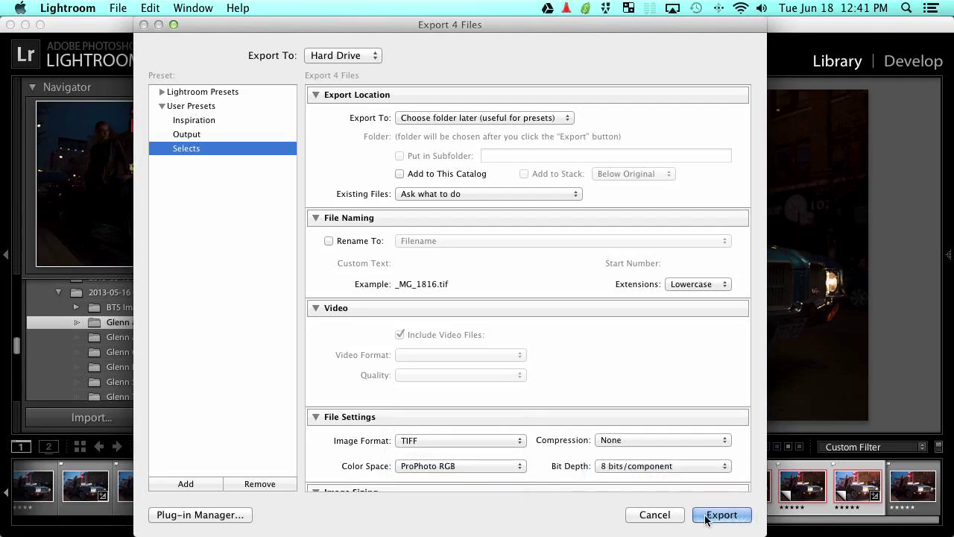
pyautogui.click(660, 515)
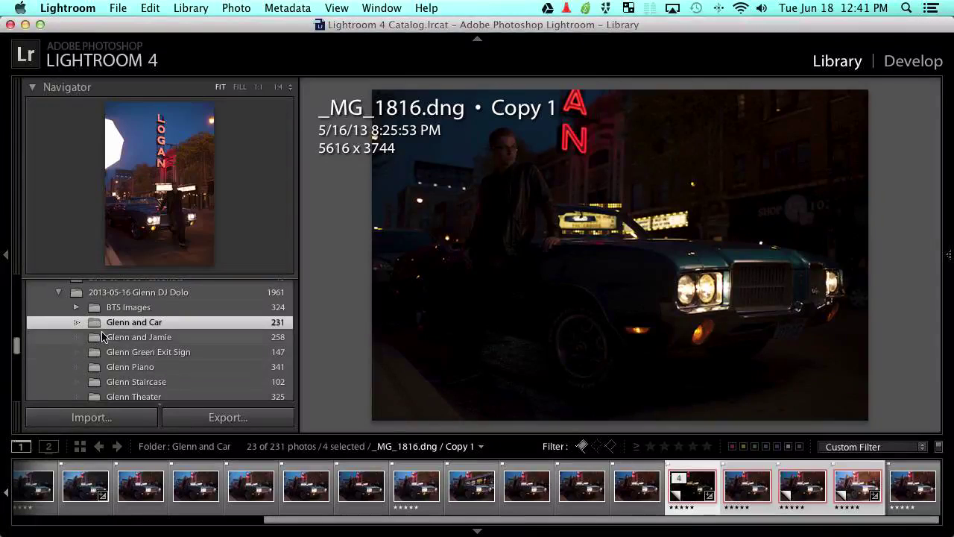
# Show the Selects folder as a grid and preview its car and theater-sign TIFFs through _MG_1823.tif.
pyautogui.scroll(-5, 102, 337)
pyautogui.click(117, 342)
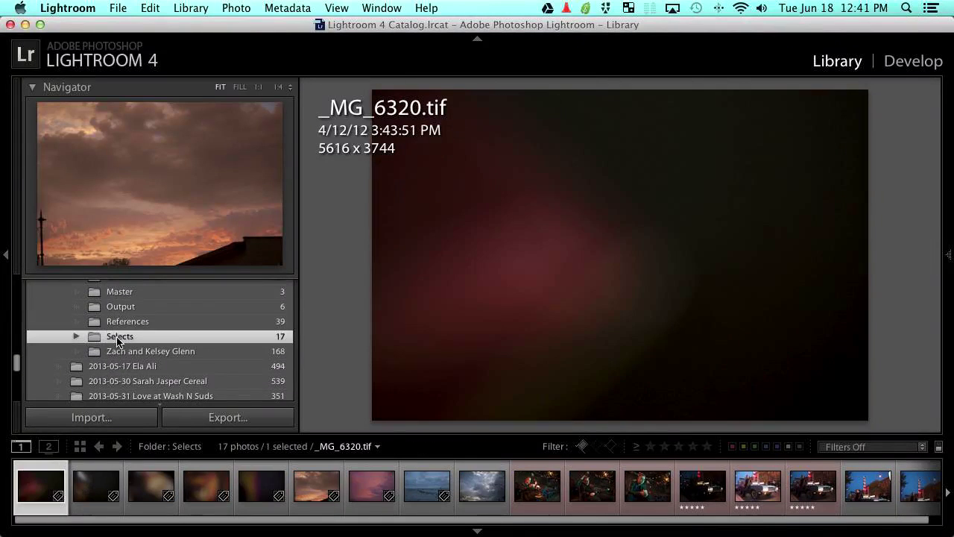
pyautogui.press('g')
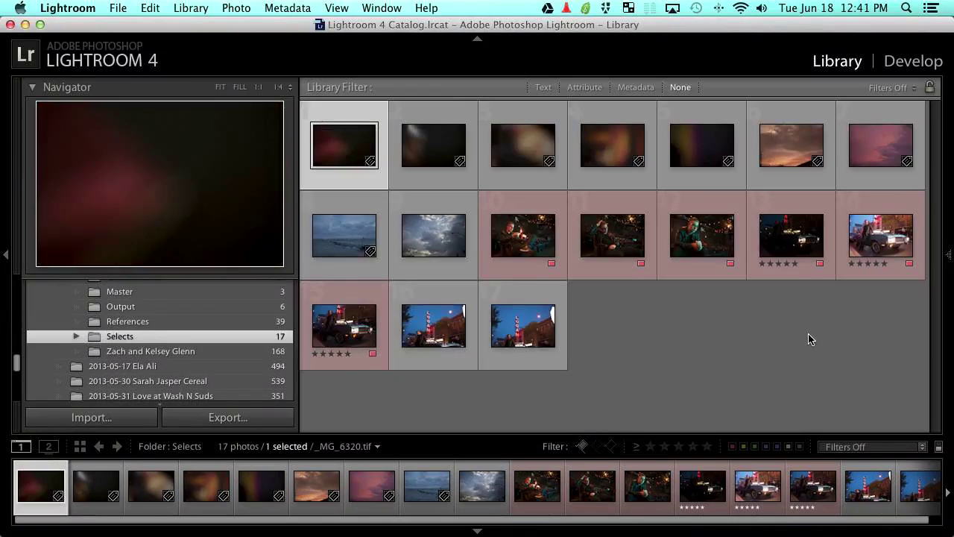
pyautogui.click(791, 237)
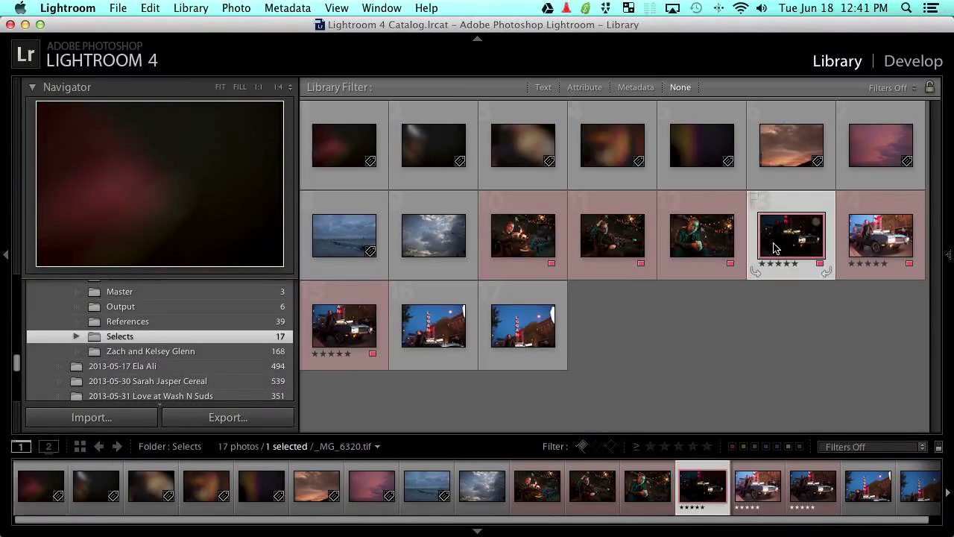
pyautogui.click(881, 242)
pyautogui.click(340, 324)
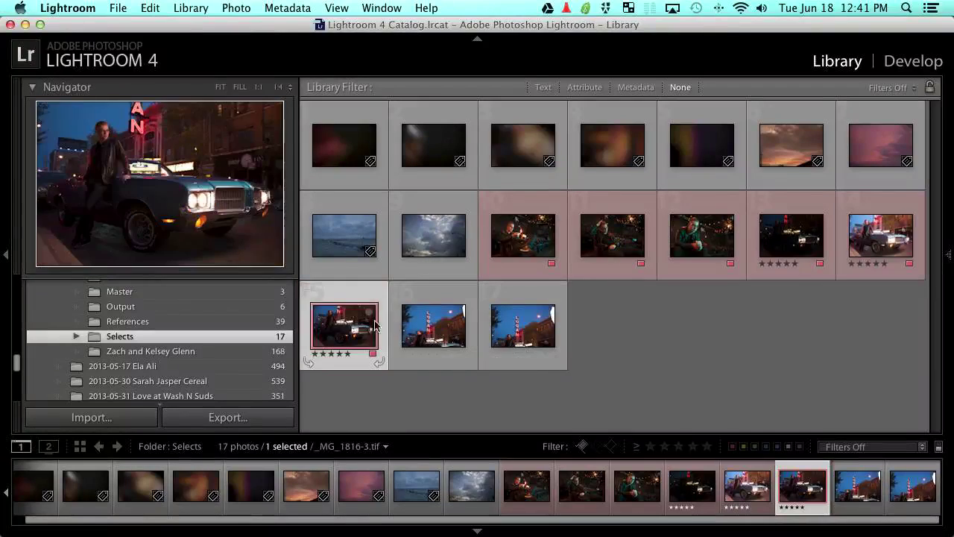
pyautogui.click(450, 328)
pyautogui.click(540, 328)
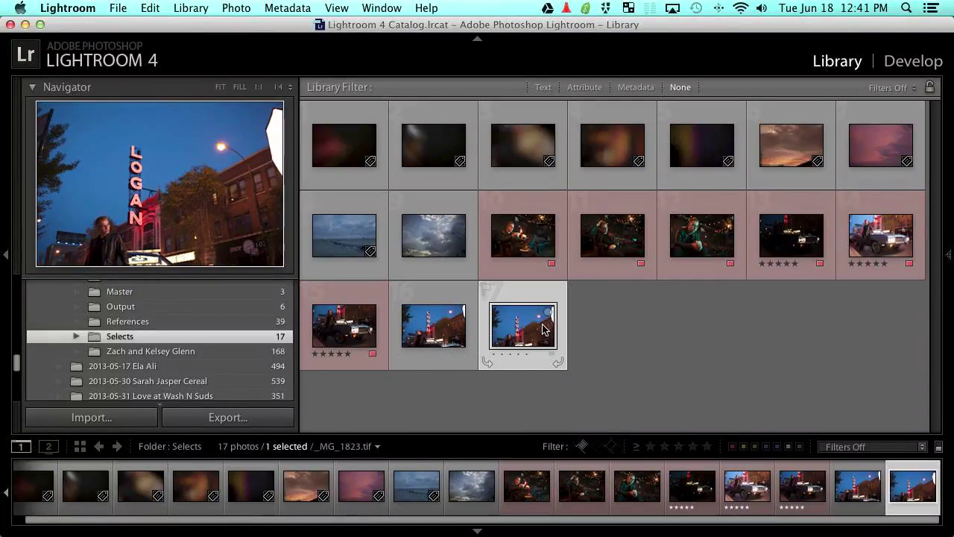
# Preview the sunset, pink sky, seascape and cloud TIFFs in the Selects folder, ending on the pink sky.
pyautogui.click(783, 144)
pyautogui.click(881, 145)
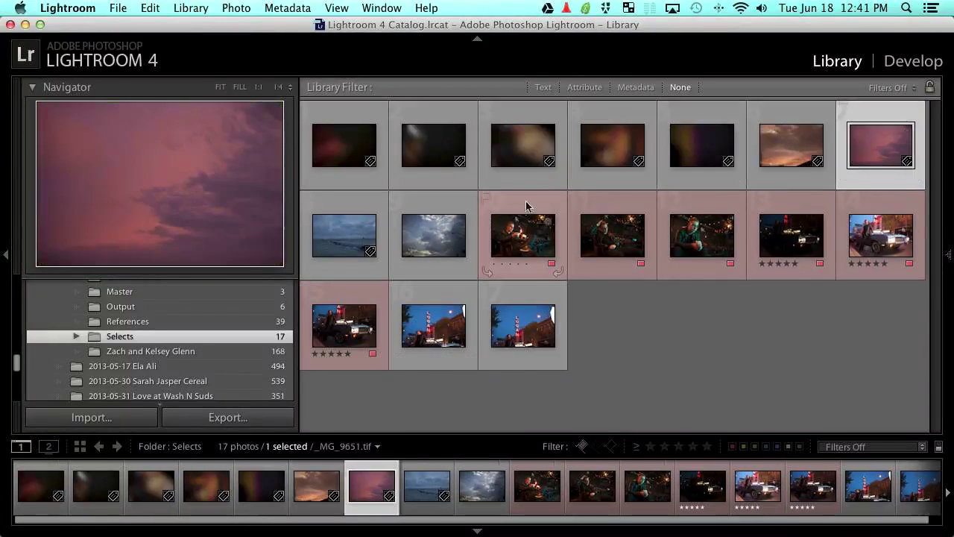
pyautogui.click(328, 244)
pyautogui.click(422, 246)
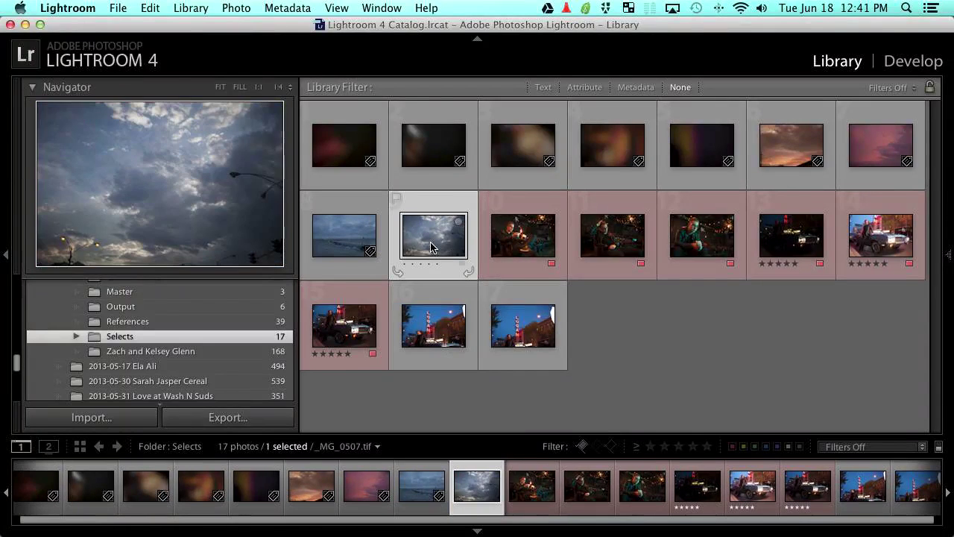
pyautogui.click(350, 241)
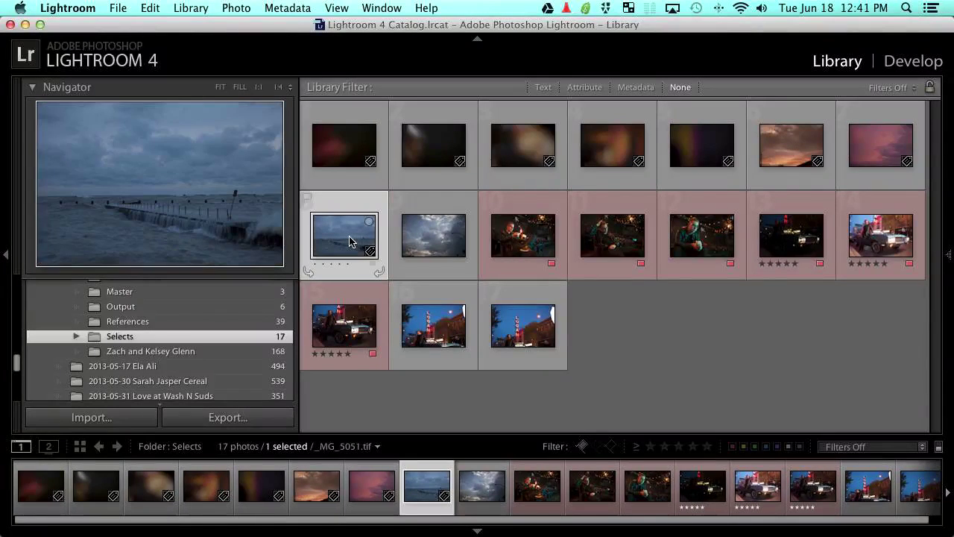
pyautogui.click(909, 146)
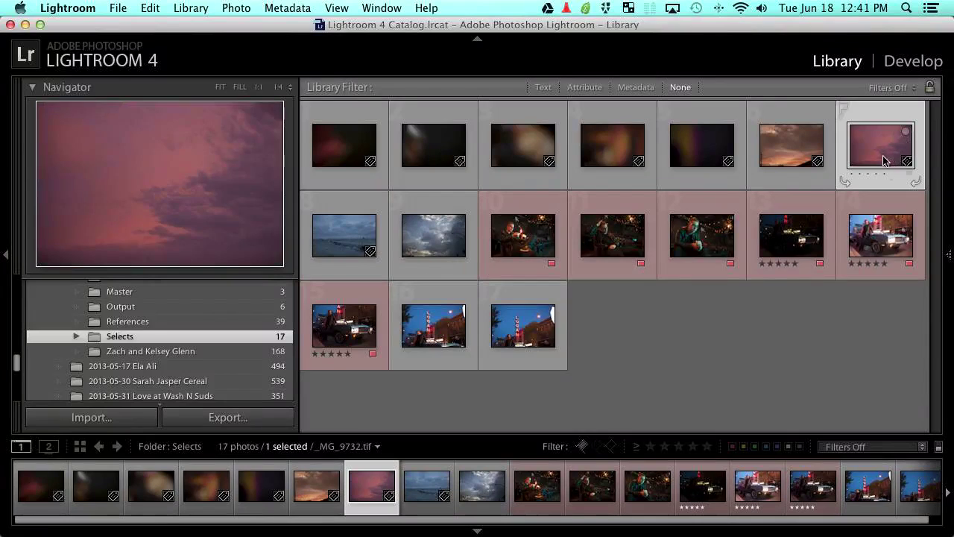
# Clear the photo selection and open the Master folder to view its images.
pyautogui.click(775, 326)
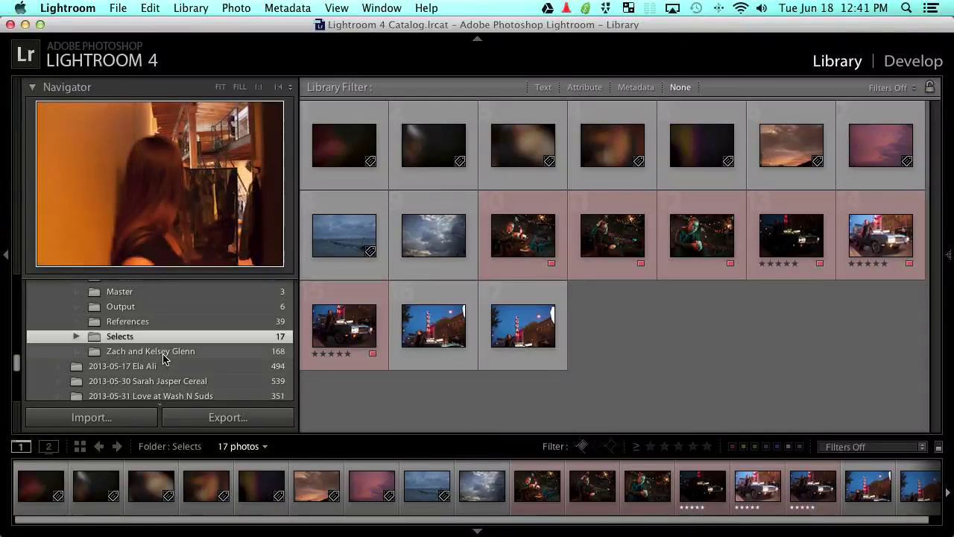
pyautogui.scroll(1, 160, 363)
pyautogui.click(163, 302)
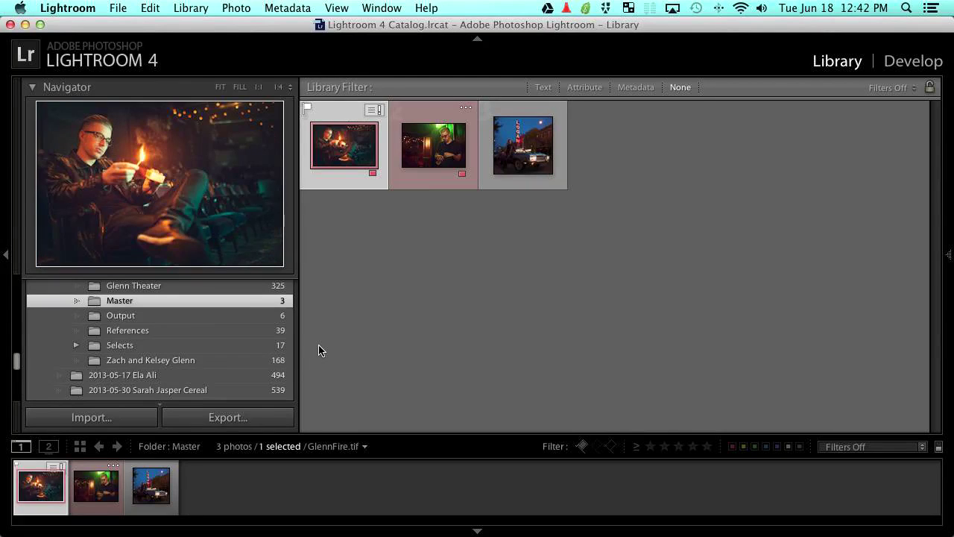
# Return to the portrait-and-car folder and find the flagged night frames of the man beside the car.
pyautogui.scroll(3, 291, 345)
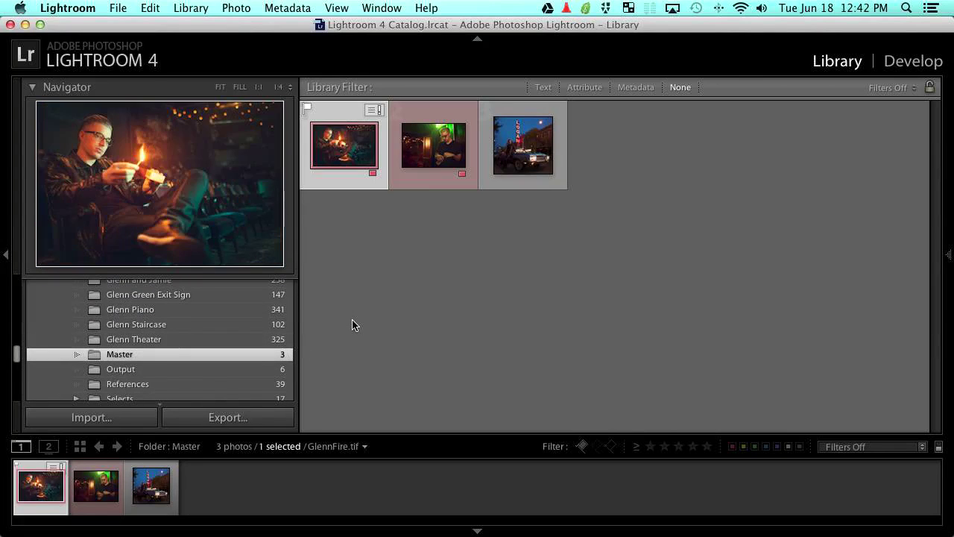
pyautogui.scroll(4, 234, 324)
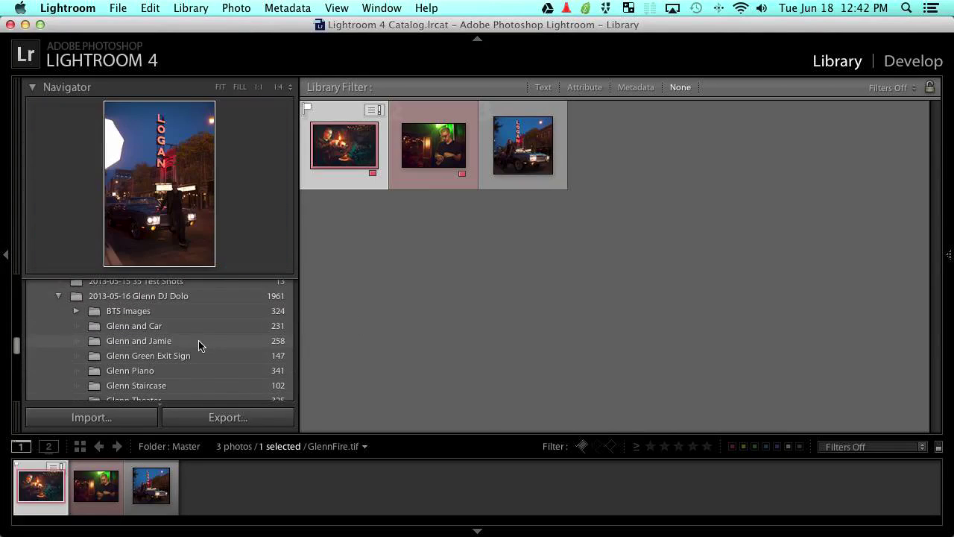
pyautogui.click(199, 341)
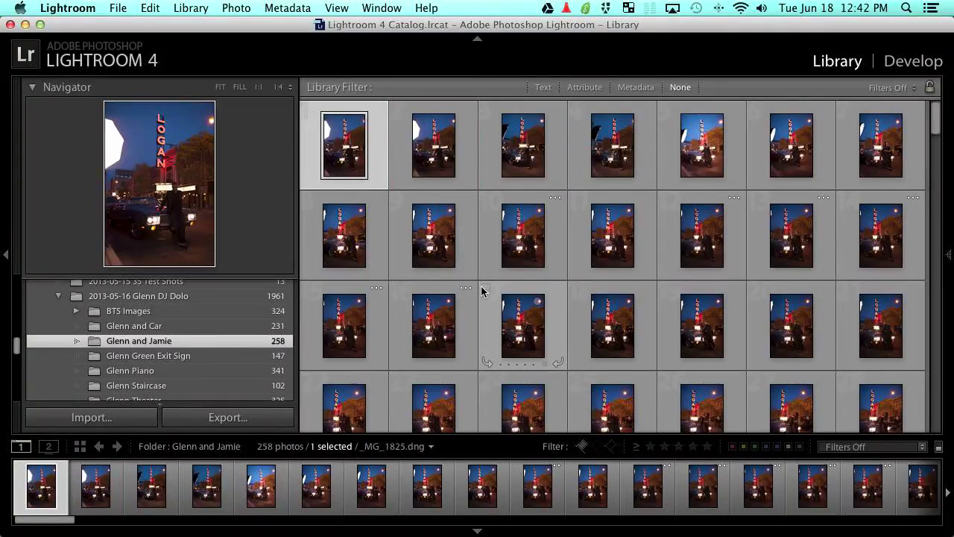
pyautogui.click(257, 327)
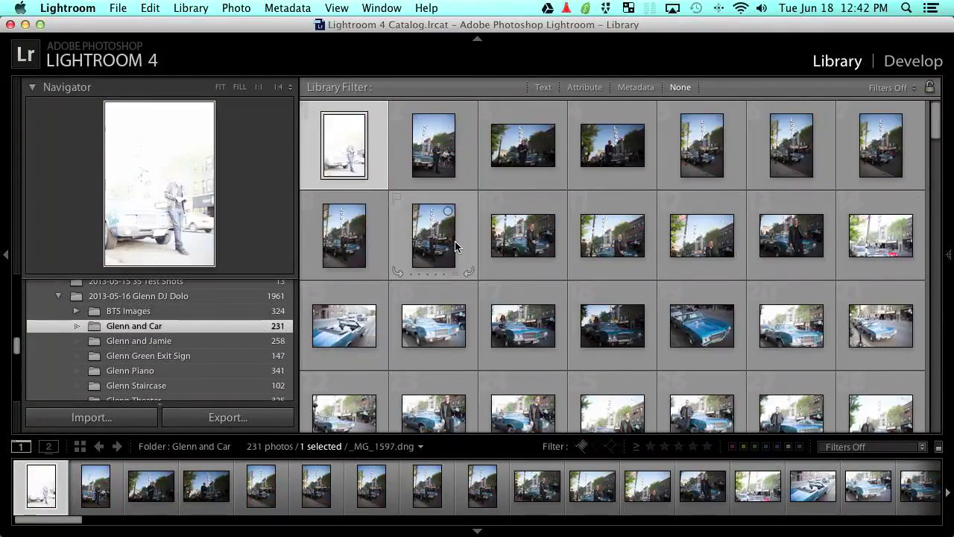
pyautogui.scroll(-3, 457, 246)
pyautogui.scroll(-5, 457, 246)
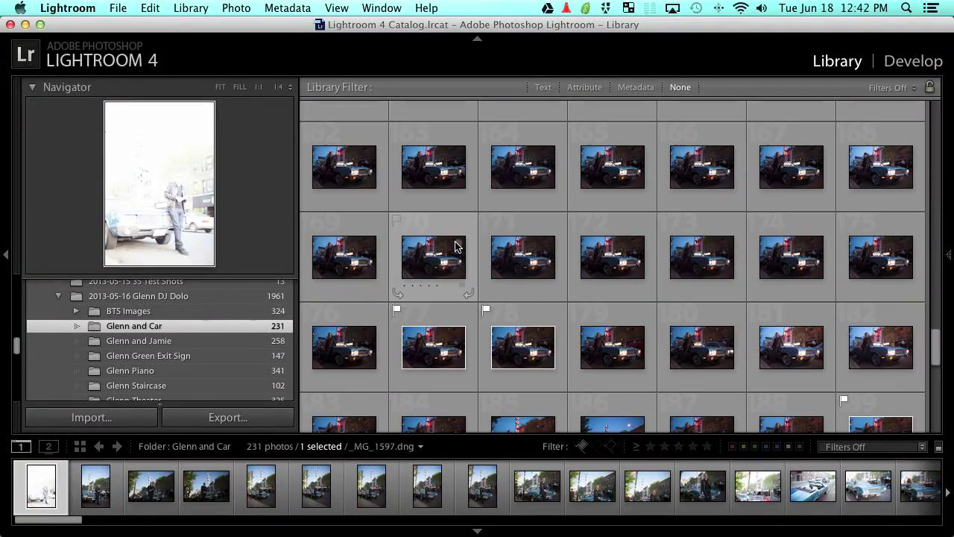